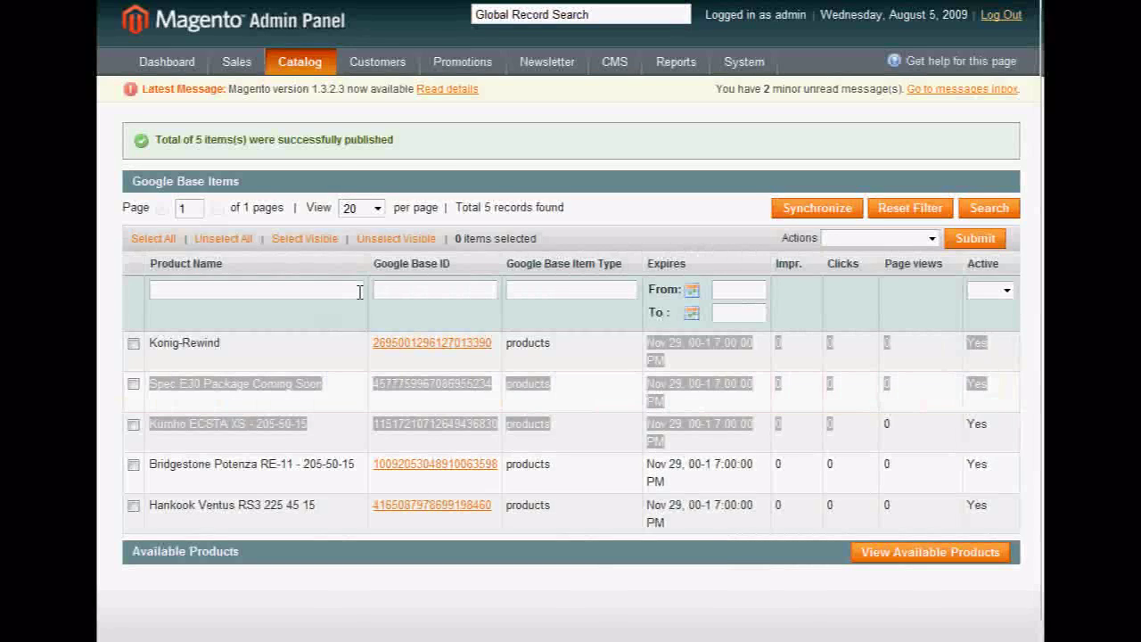
{"action": "mouse_move", "coordinate": [300, 65]}
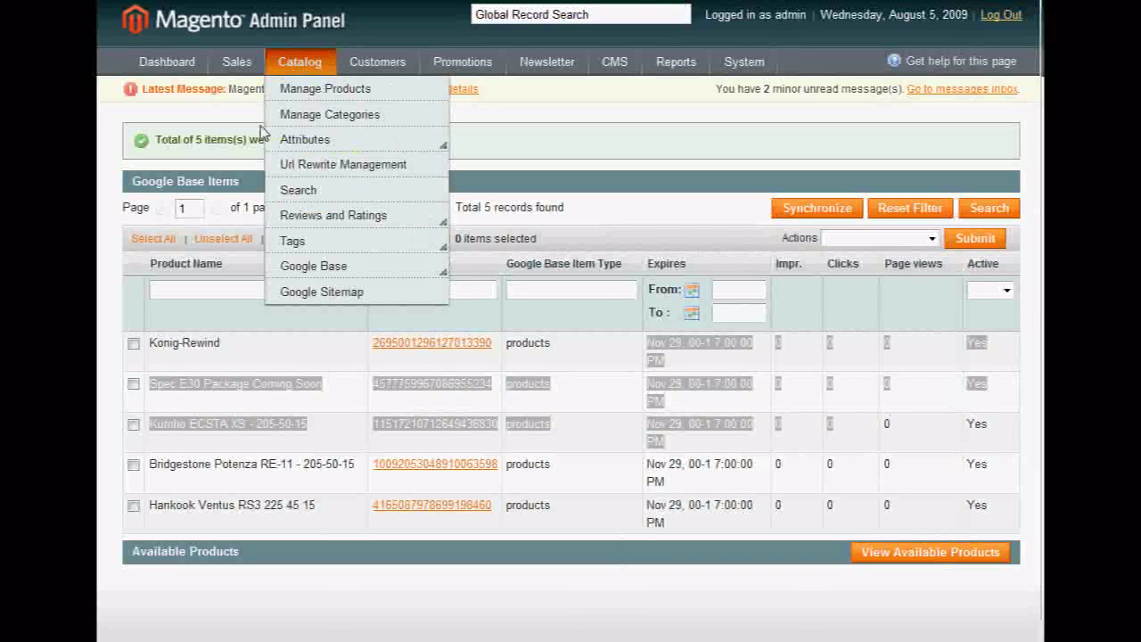
{"action": "mouse_move", "coordinate": [314, 143]}
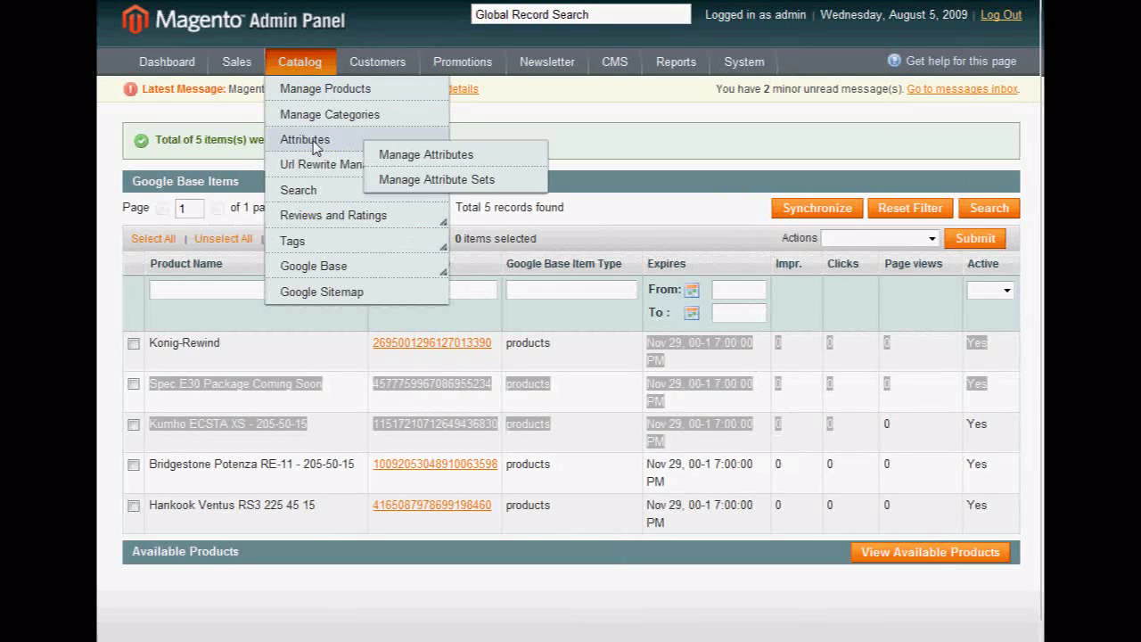
{"action": "left_click", "coordinate": [439, 161]}
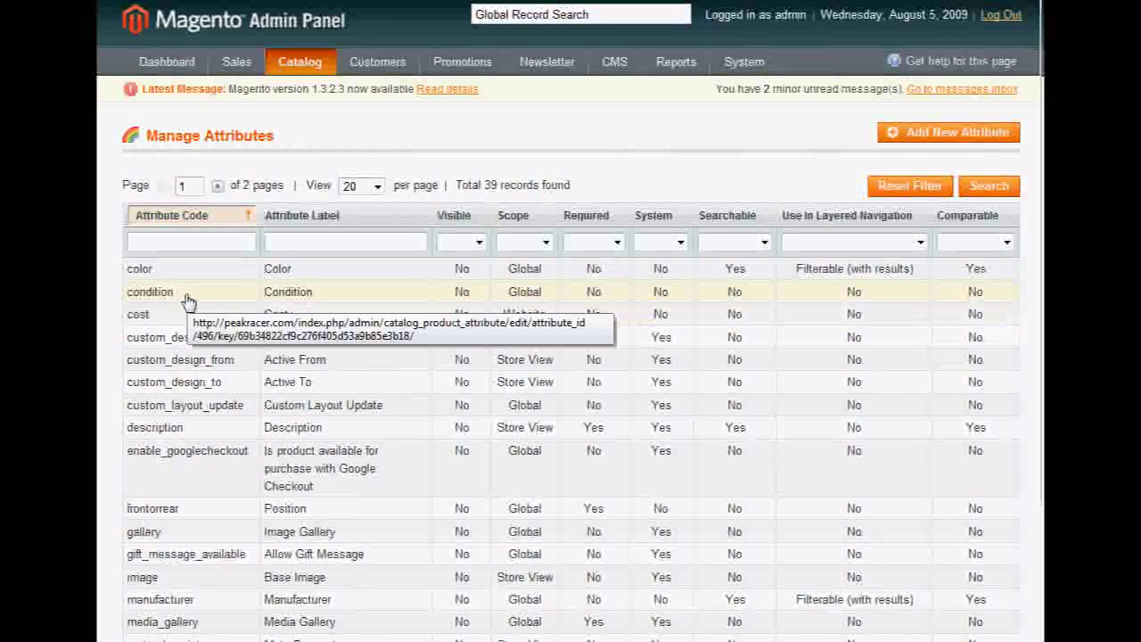
{"action": "left_click", "coordinate": [953, 133]}
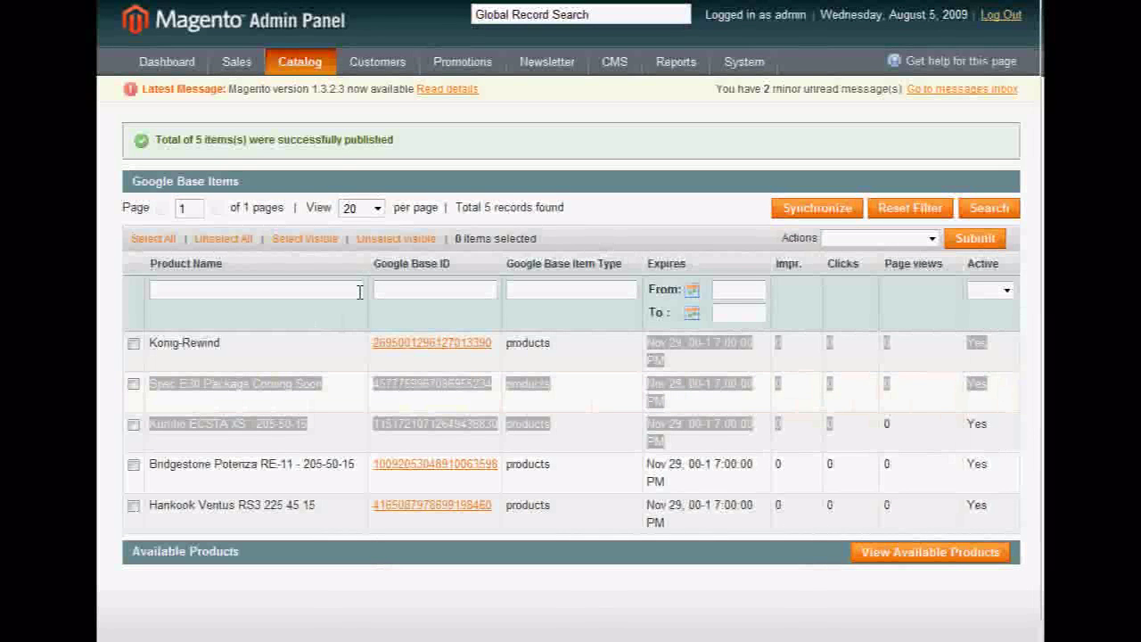
Start a new product attribute from the attribute management list
{"action": "mouse_move", "coordinate": [301, 64]}
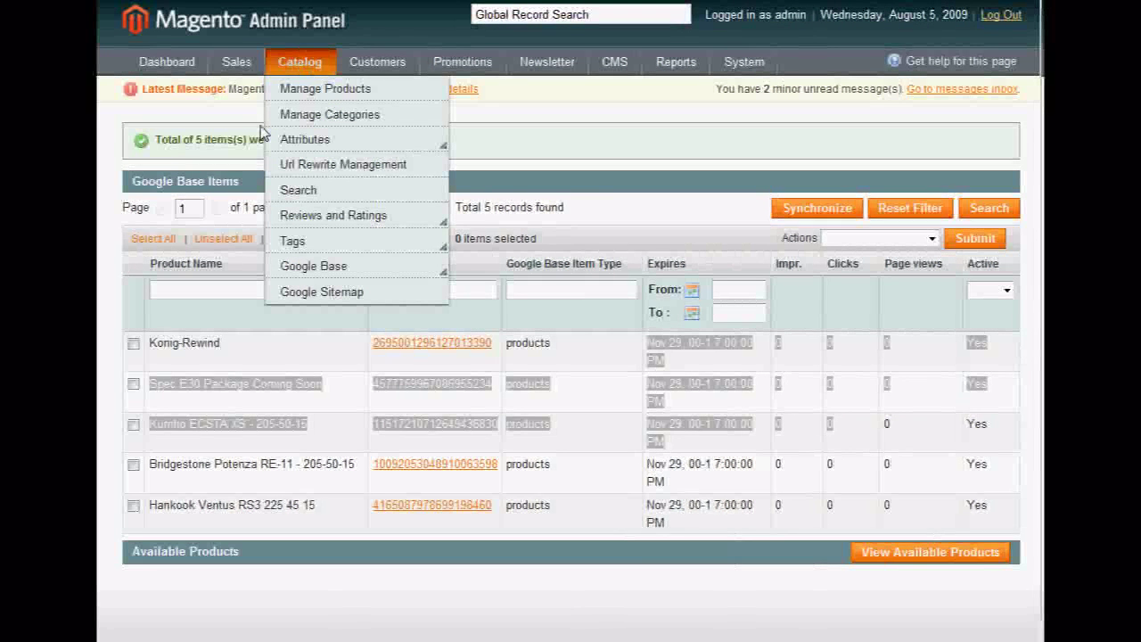
{"action": "mouse_move", "coordinate": [318, 140]}
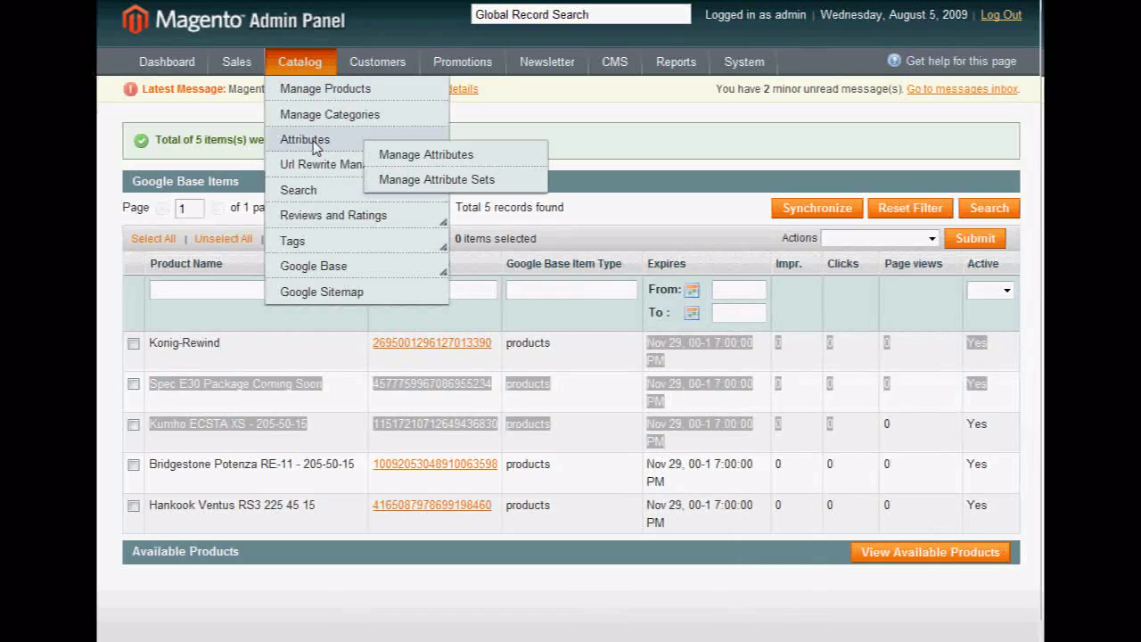
{"action": "left_click", "coordinate": [440, 168]}
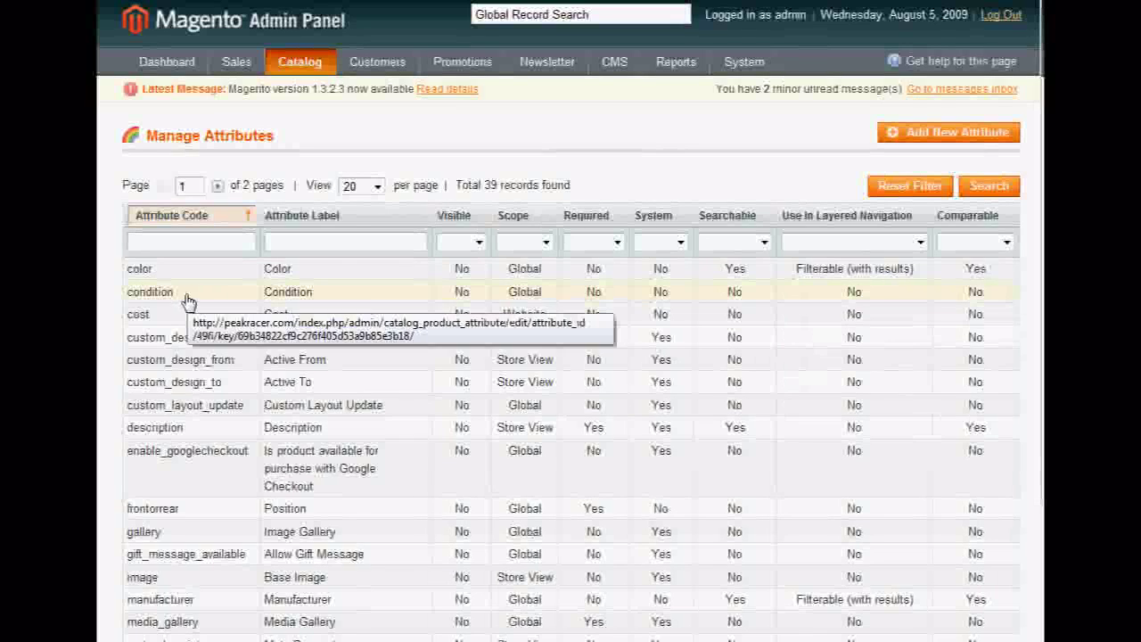
{"action": "left_click", "coordinate": [954, 134]}
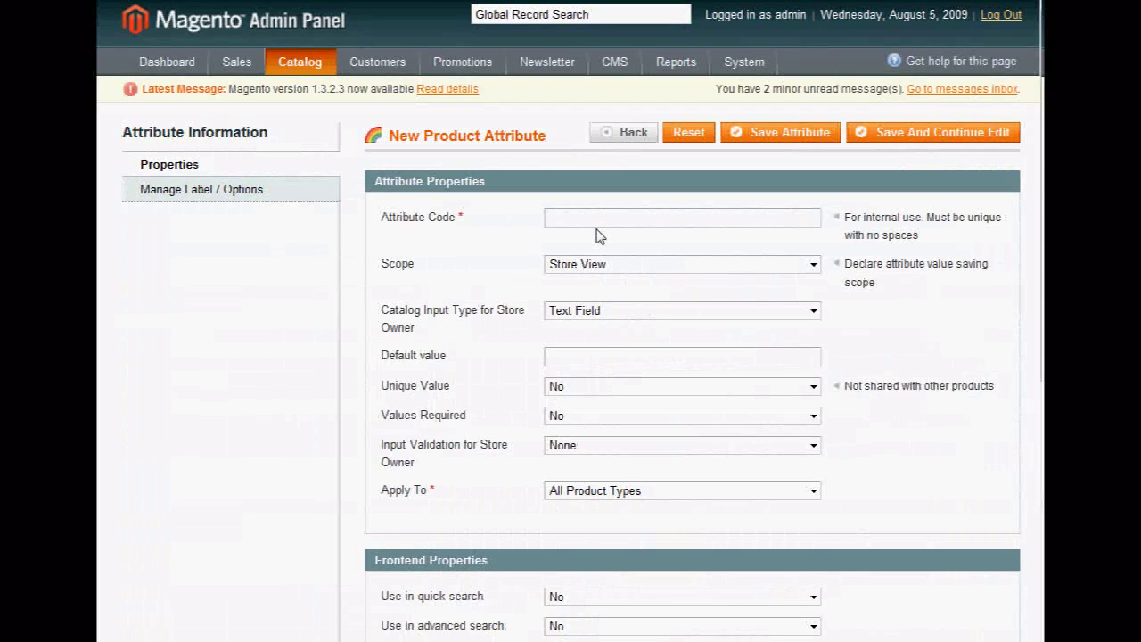
Set the attribute code to condition, the scope to Global and the catalog input type for store owner to Dropdown
{"action": "left_click", "coordinate": [592, 217]}
{"action": "type", "text": "condition"}
{"action": "left_click", "coordinate": [813, 264]}
{"action": "left_click", "coordinate": [810, 312]}
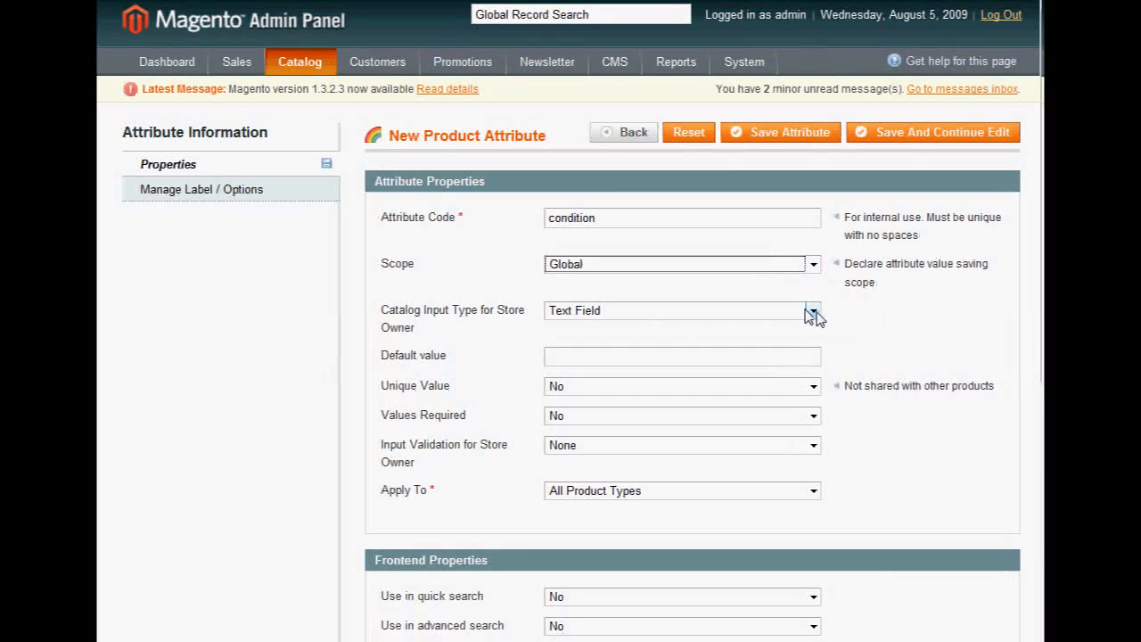
{"action": "left_click", "coordinate": [814, 313]}
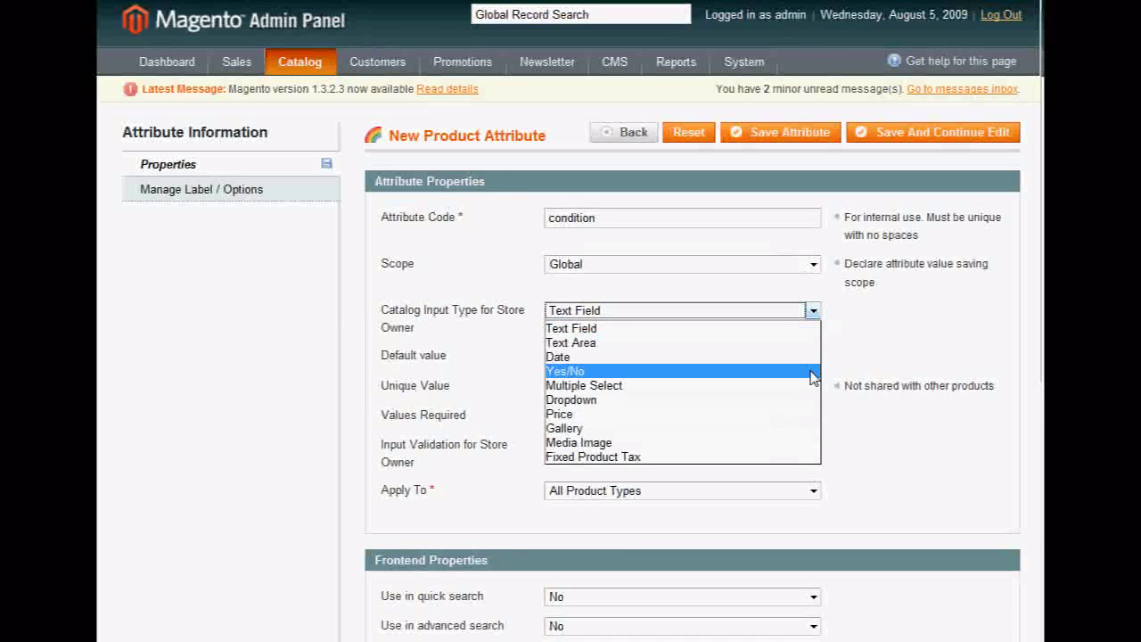
{"action": "left_click", "coordinate": [813, 400]}
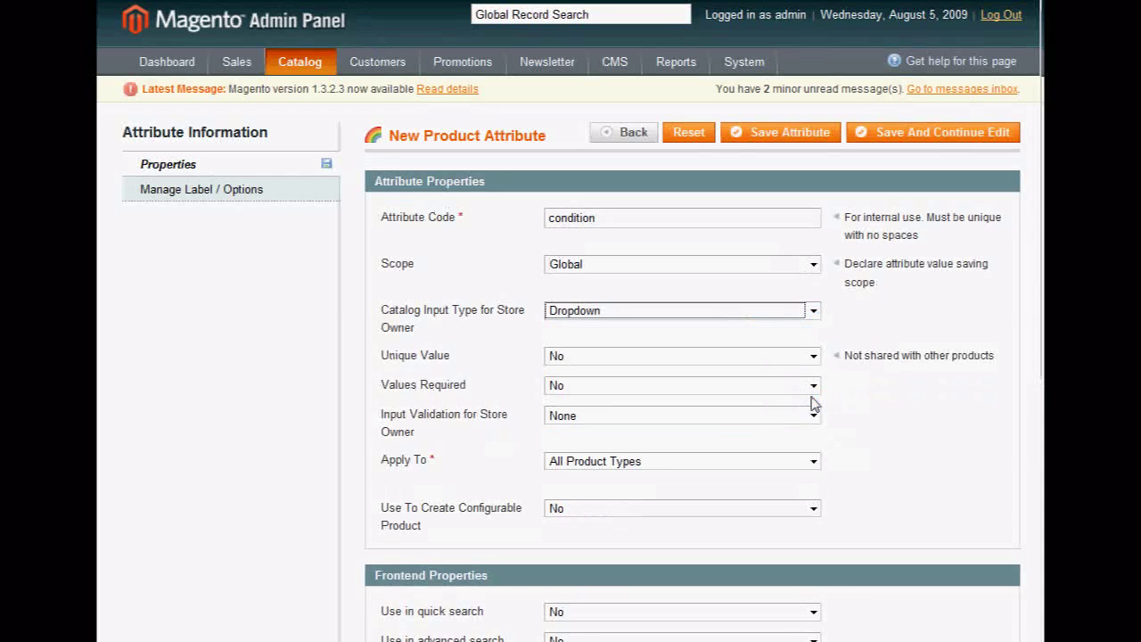
Enter condition as the attribute's title for both Admin and Default Store View
{"action": "scroll", "coordinate": [570, 357], "scroll_direction": "down", "scroll_amount": 2}
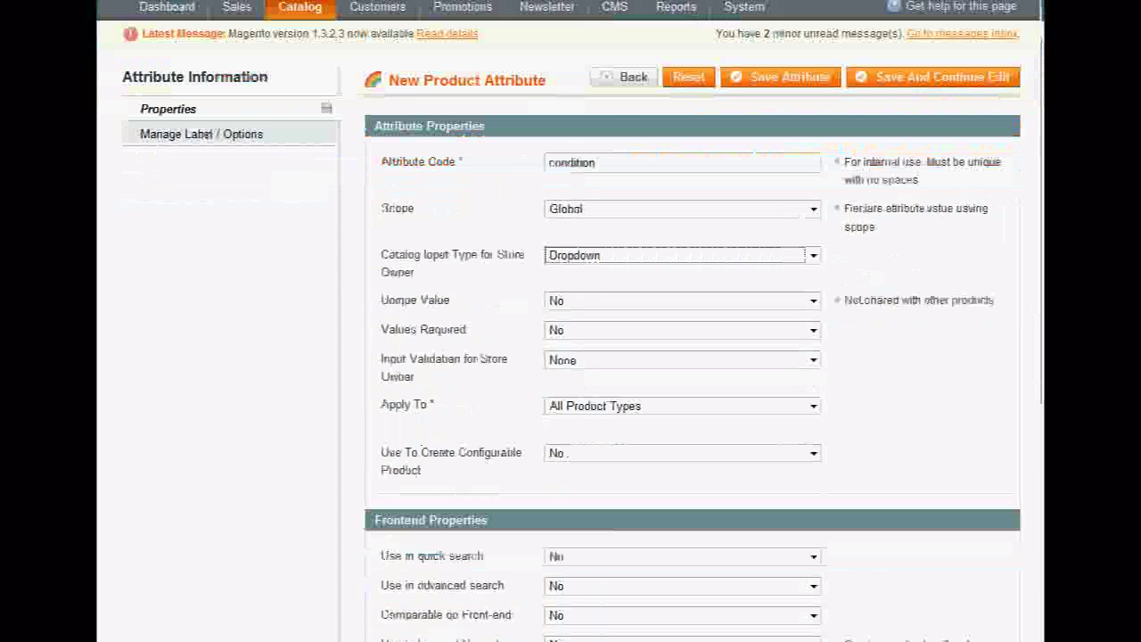
{"action": "scroll", "coordinate": [570, 356], "scroll_direction": "down", "scroll_amount": 3}
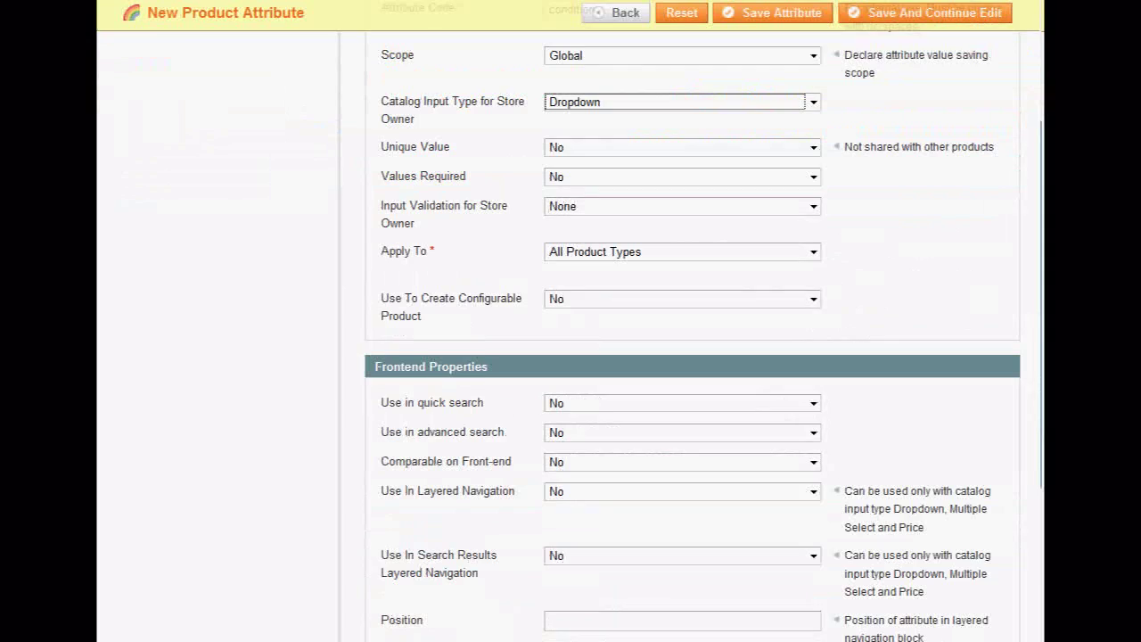
{"action": "scroll", "coordinate": [571, 357], "scroll_direction": "down", "scroll_amount": 2}
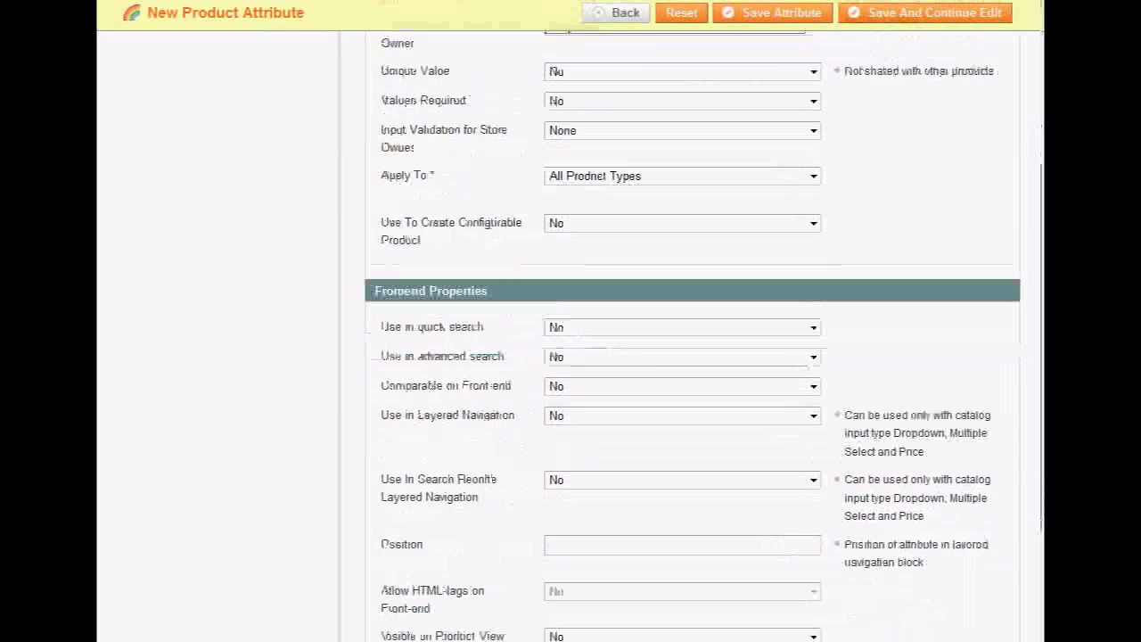
{"action": "scroll", "coordinate": [571, 357], "scroll_direction": "down", "scroll_amount": 5}
{"action": "scroll", "coordinate": [571, 357], "scroll_direction": "up", "scroll_amount": 2}
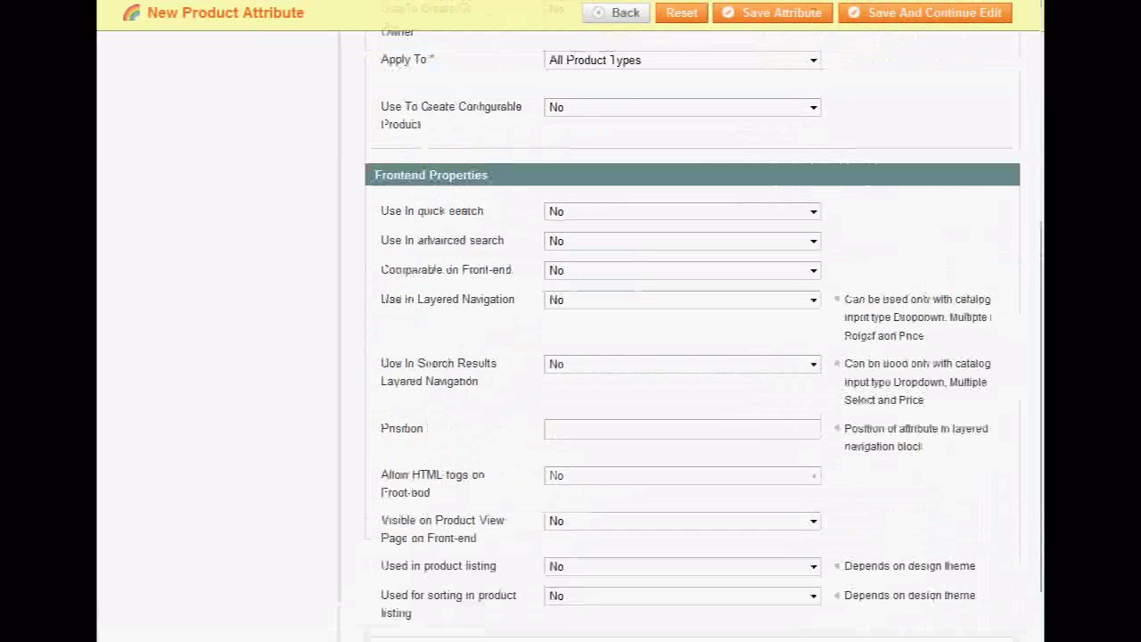
{"action": "scroll", "coordinate": [571, 357], "scroll_direction": "up", "scroll_amount": 5}
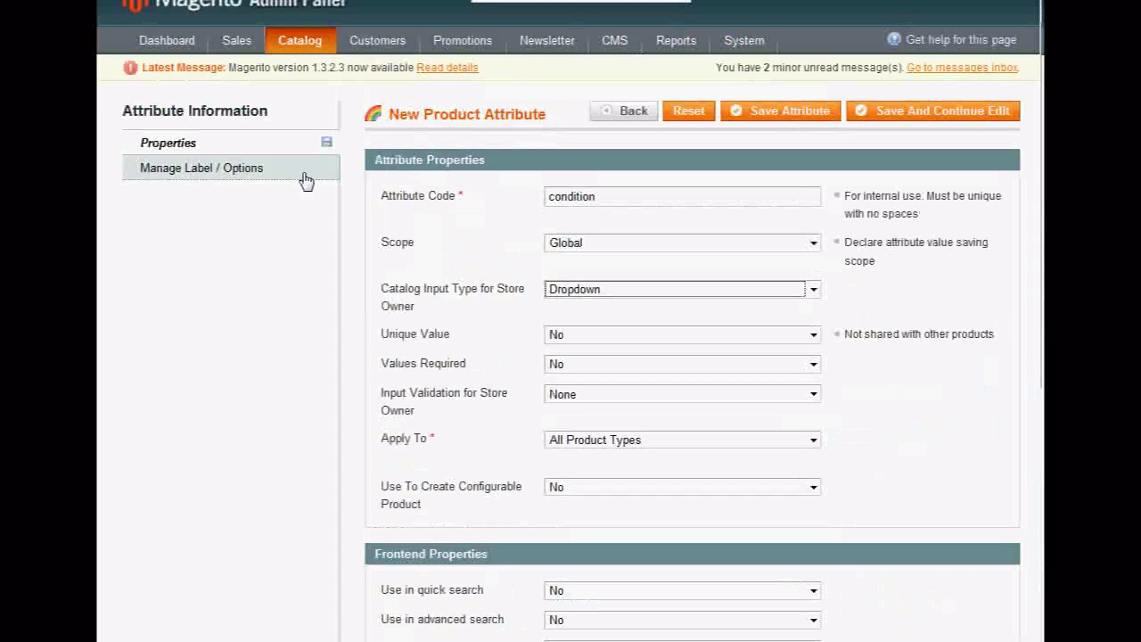
{"action": "left_click", "coordinate": [212, 172]}
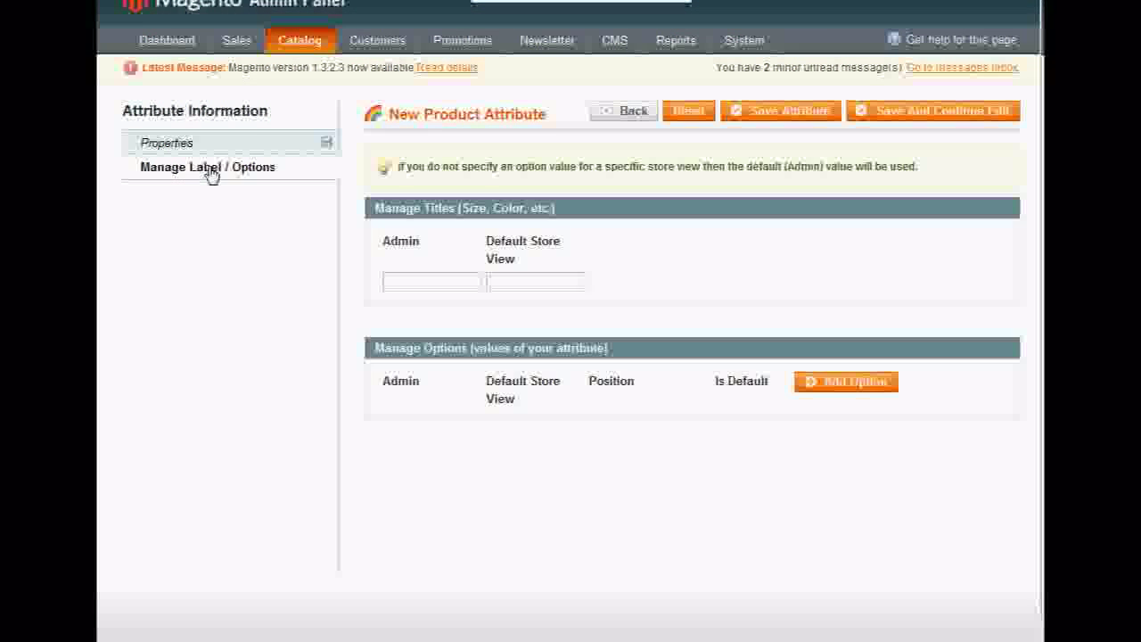
{"action": "left_click", "coordinate": [412, 284]}
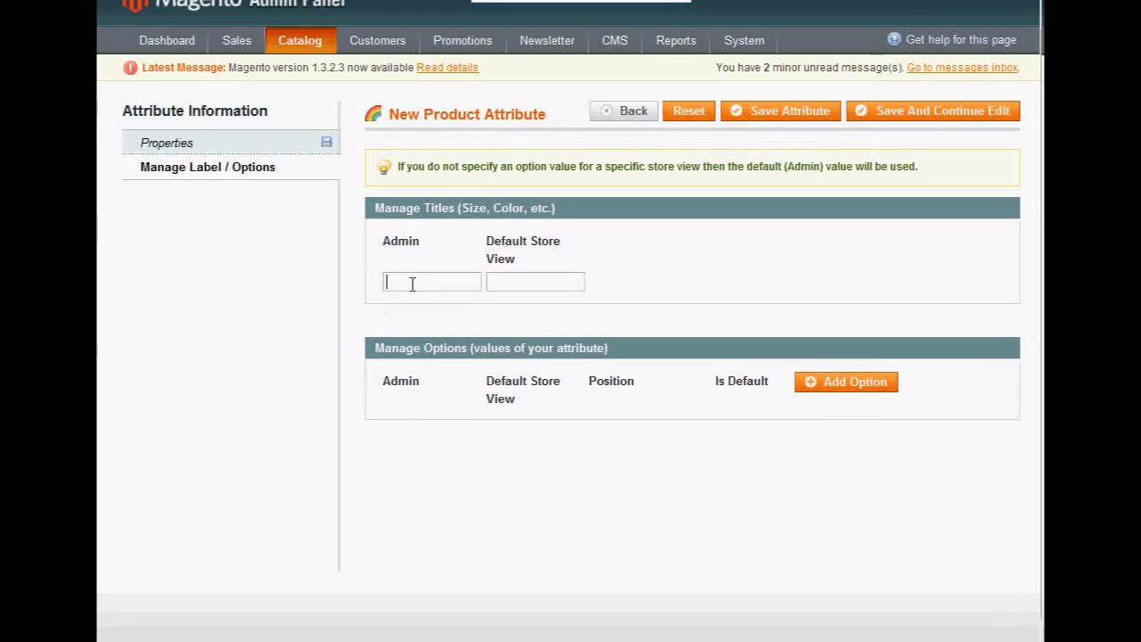
{"action": "type", "text": "condition"}
{"action": "left_click", "coordinate": [489, 282]}
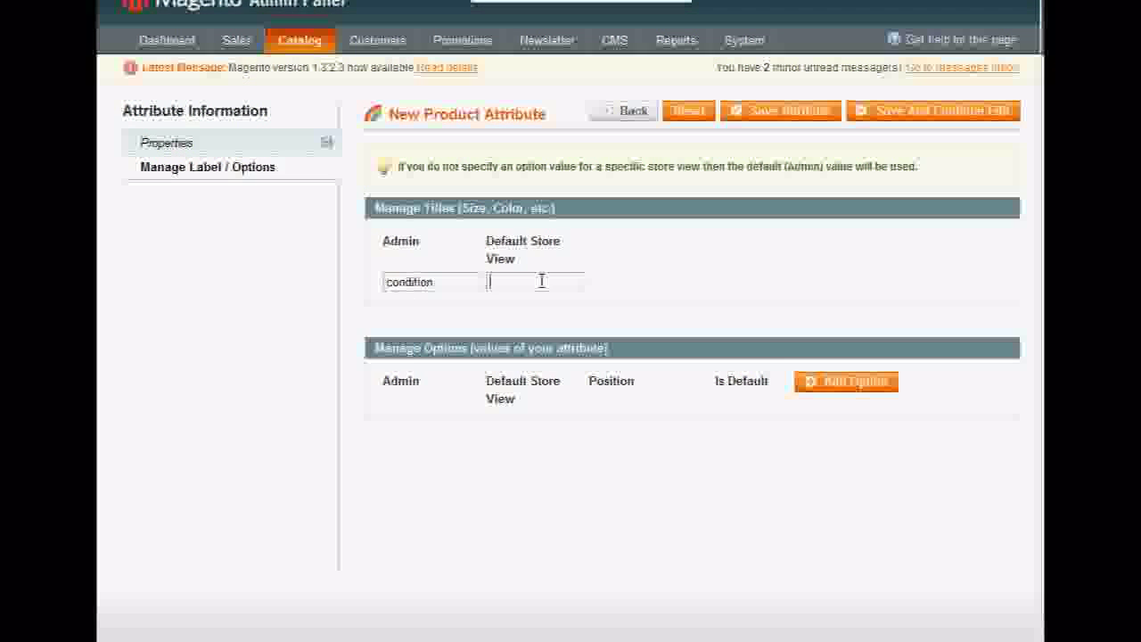
{"action": "type", "text": "condition"}
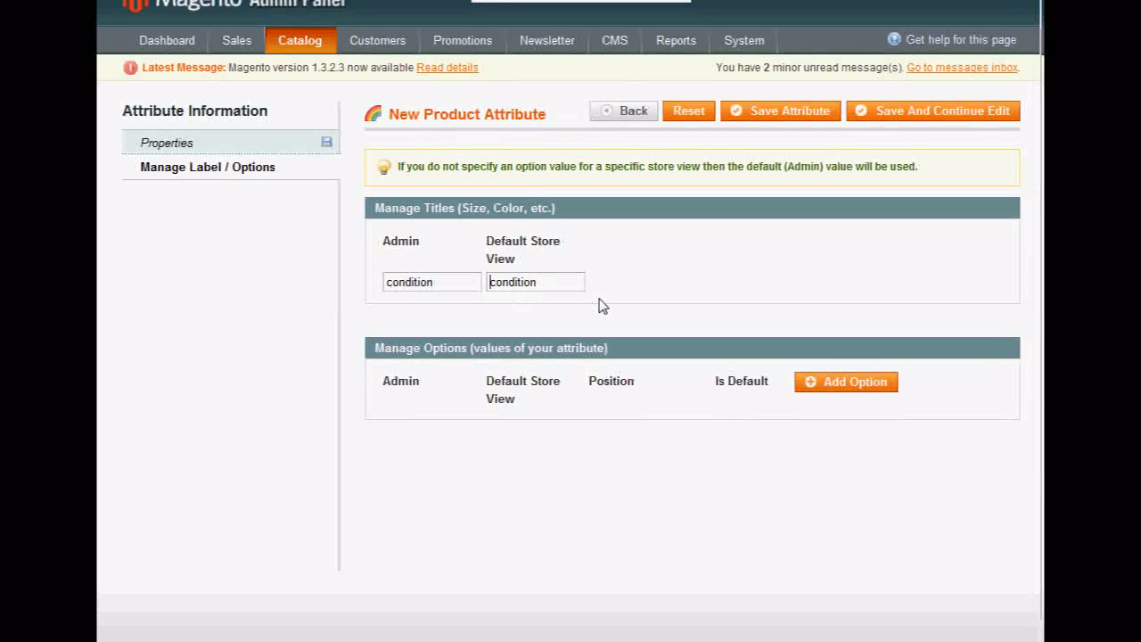
Capitalize the Default Store View and Admin titles so both read Condition
{"action": "key", "text": "Delete"}
{"action": "type", "text": "C"}
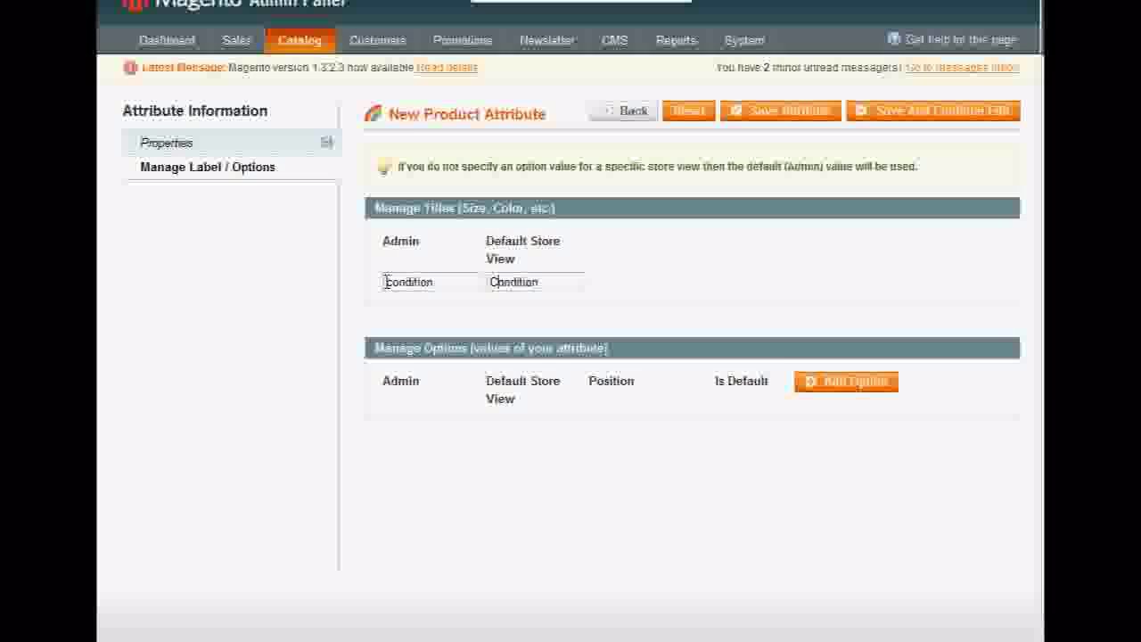
{"action": "left_click", "coordinate": [385, 282]}
{"action": "key", "text": "Delete"}
{"action": "type", "text": "C"}
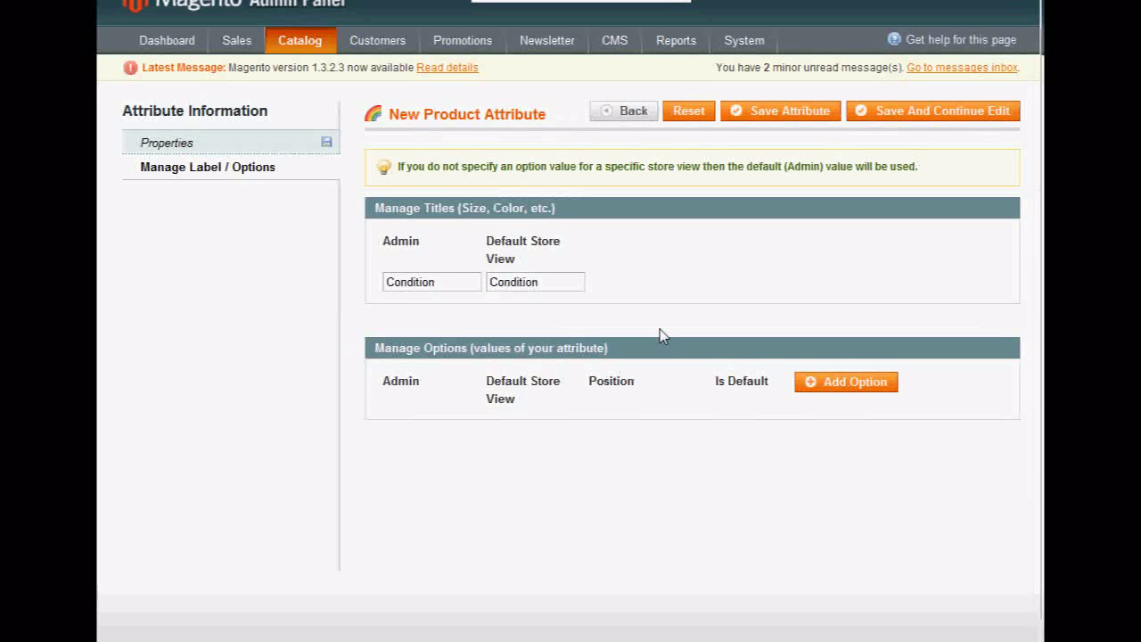
Add an option named new for Admin and Default Store View, make it the default and set its position to 1
{"action": "key", "text": "Return"}
{"action": "left_click", "coordinate": [441, 421]}
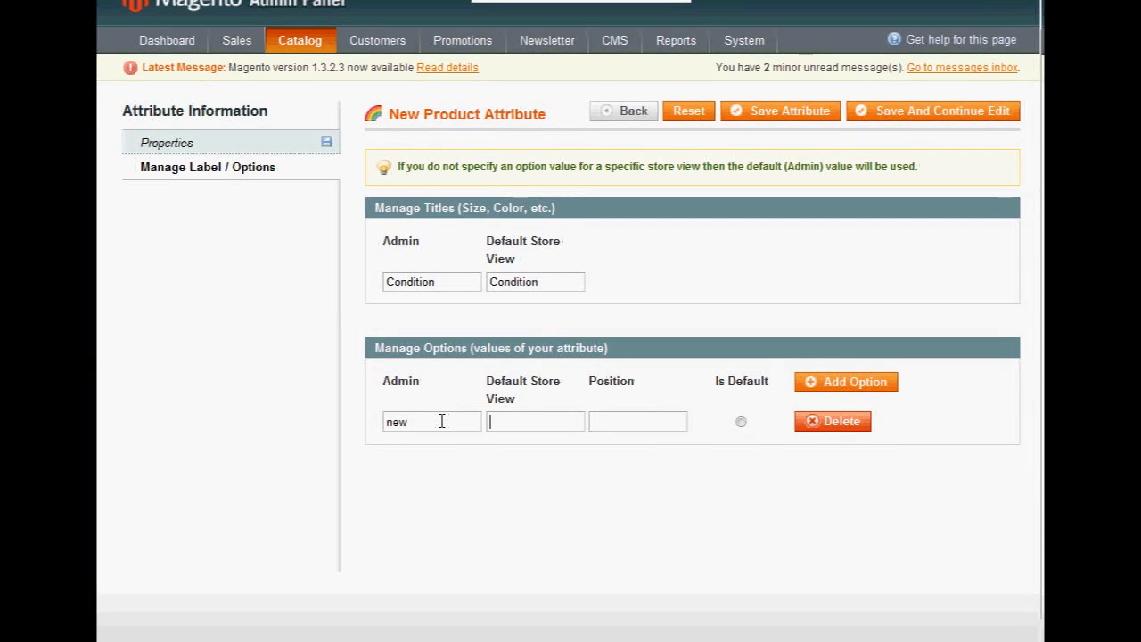
{"action": "type", "text": "new"}
{"action": "left_click", "coordinate": [741, 421]}
{"action": "left_click", "coordinate": [683, 423]}
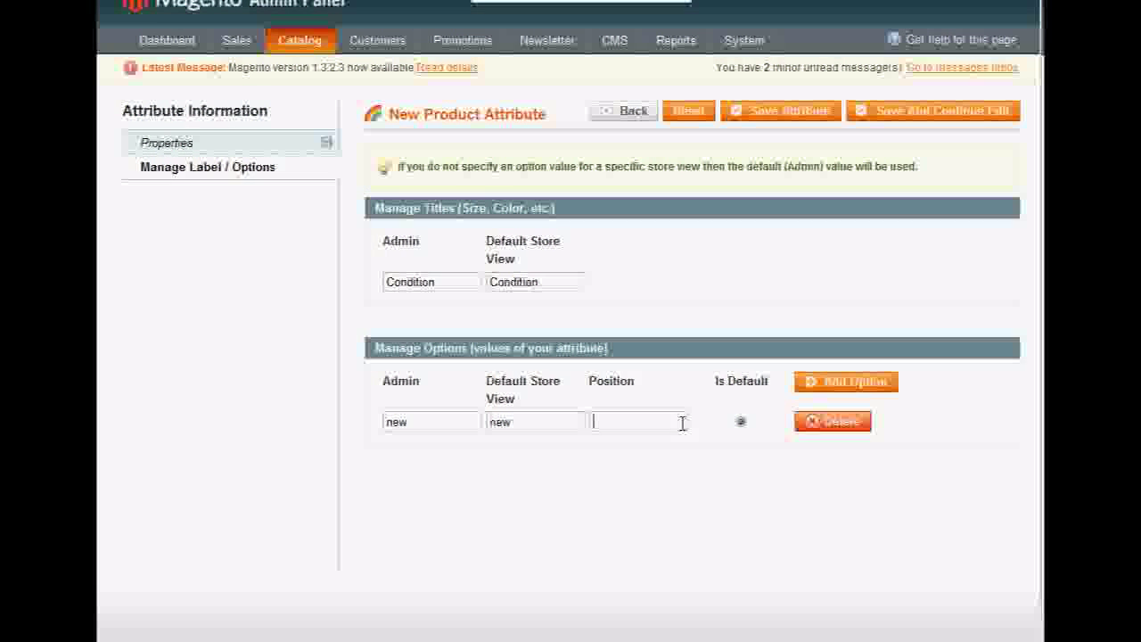
{"action": "type", "text": "1"}
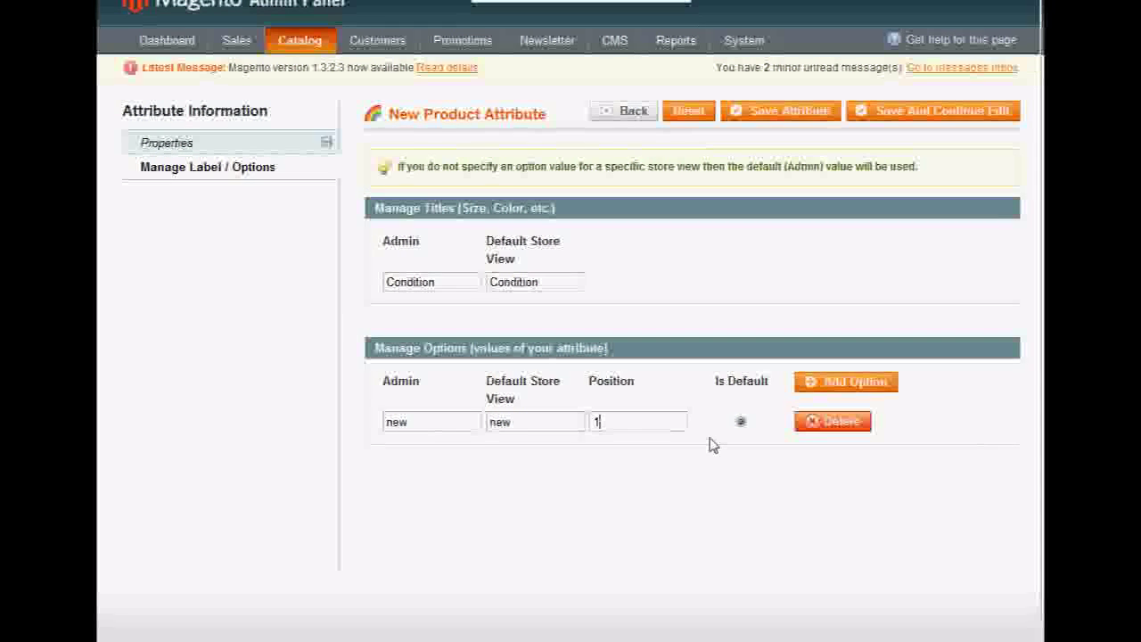
Add a second option named used for Admin and Default Store View, with position 2
{"action": "left_click", "coordinate": [853, 383]}
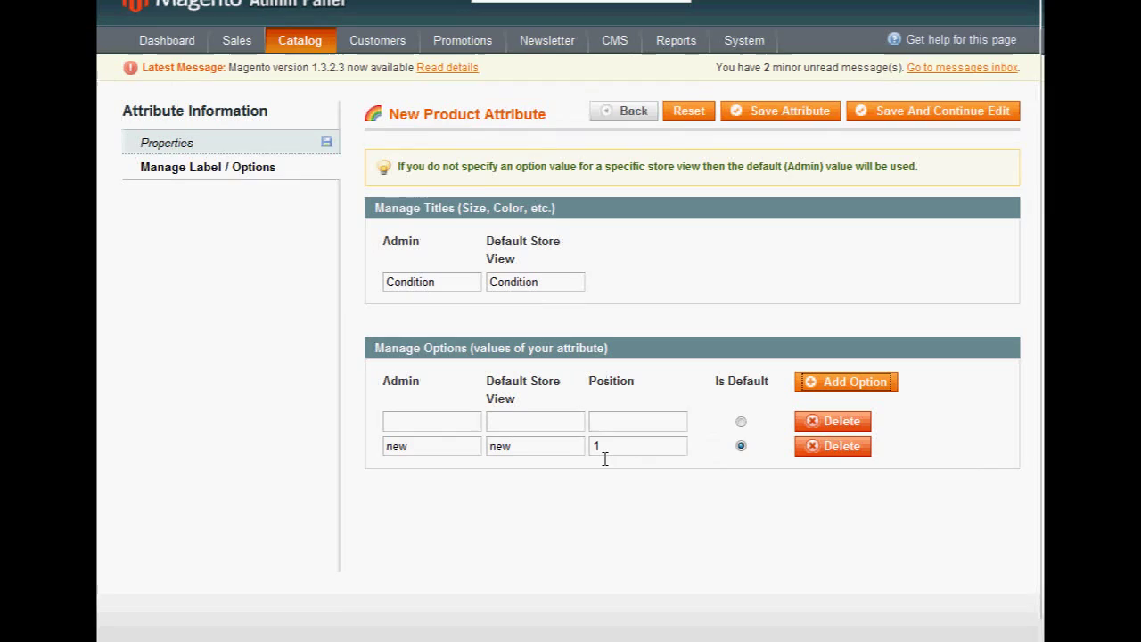
{"action": "left_click_drag", "start_coordinate": [612, 449], "coordinate": [563, 448]}
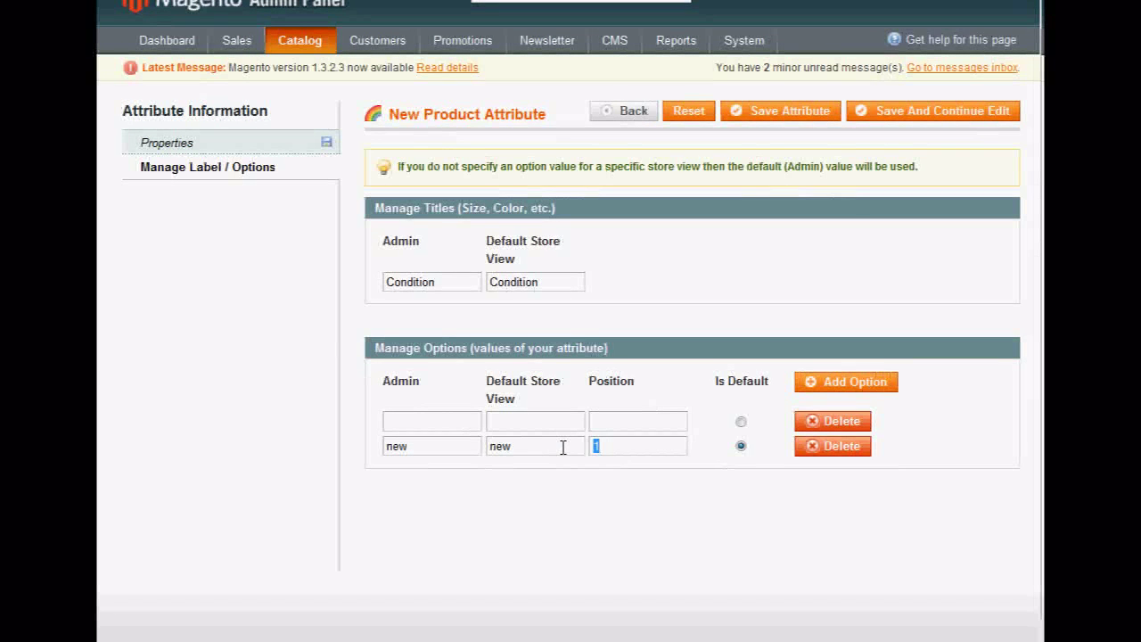
{"action": "left_click", "coordinate": [441, 420]}
{"action": "type", "text": "used"}
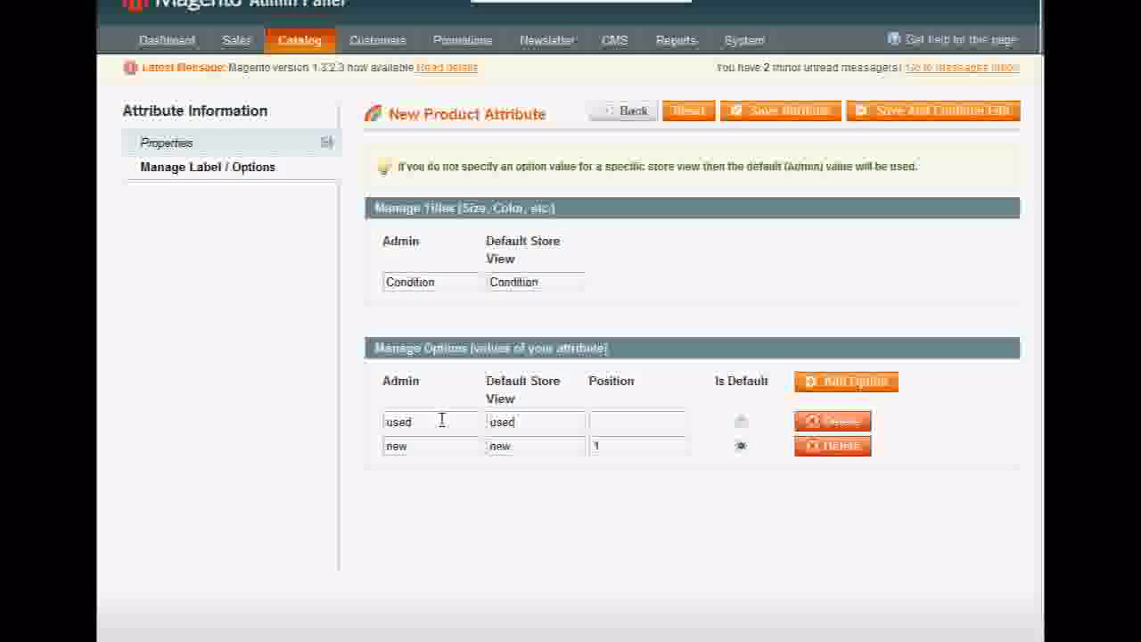
{"action": "key", "text": "Tab"}
{"action": "type", "text": "2"}
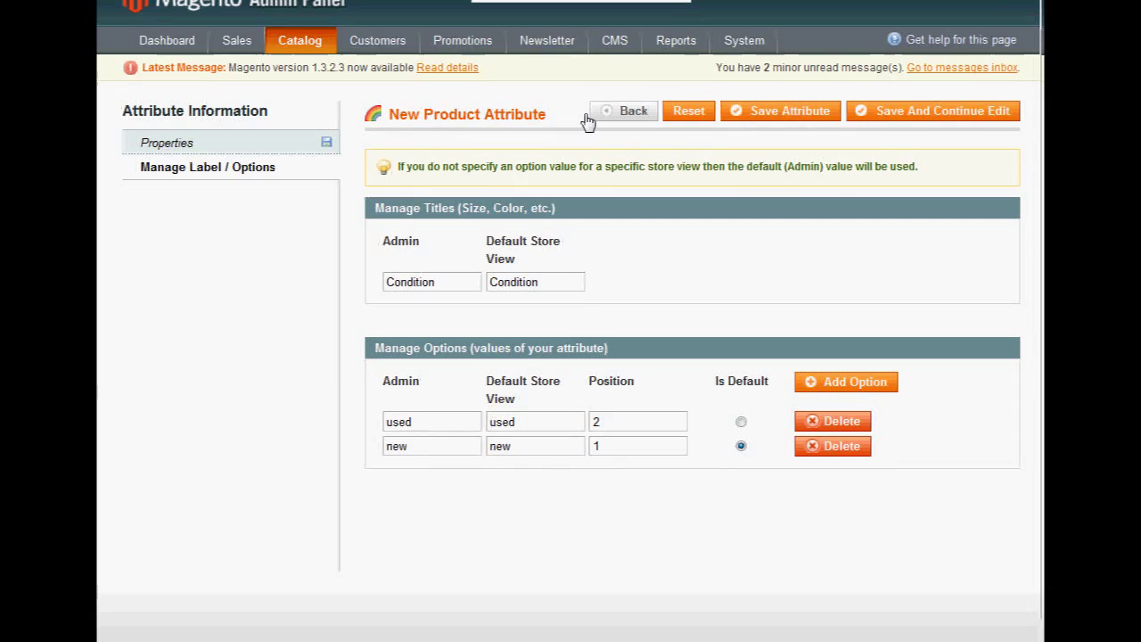
Leave the new attribute form without saving and return to the attribute management list
{"action": "mouse_move", "coordinate": [299, 40]}
{"action": "mouse_move", "coordinate": [309, 128]}
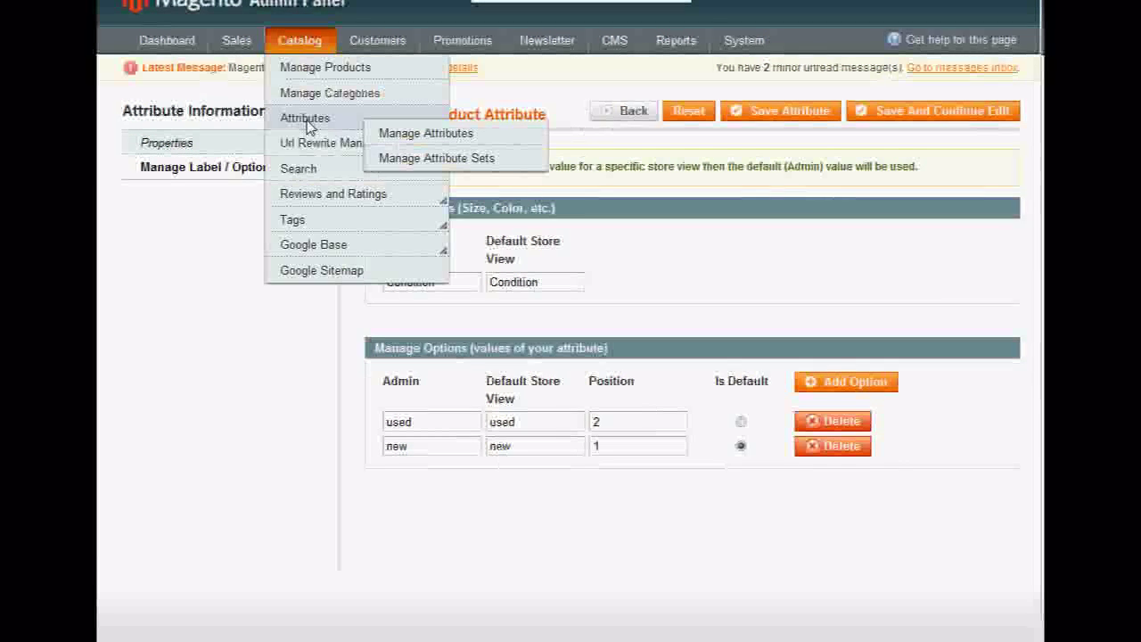
{"action": "left_click", "coordinate": [393, 148]}
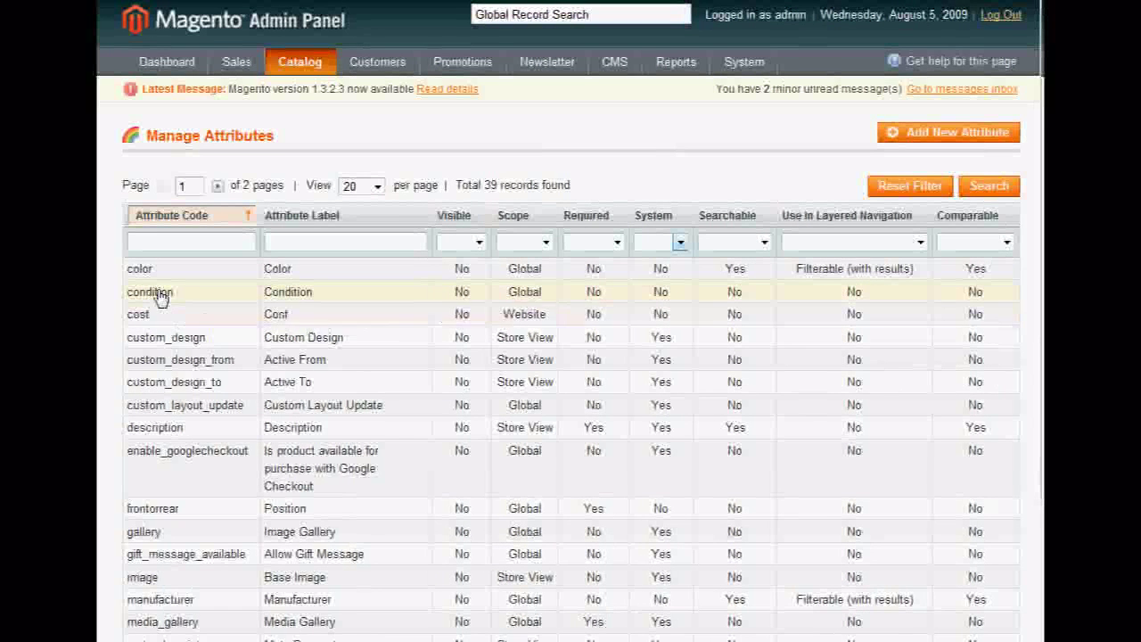
Open the Default attribute set for editing
{"action": "mouse_move", "coordinate": [300, 61]}
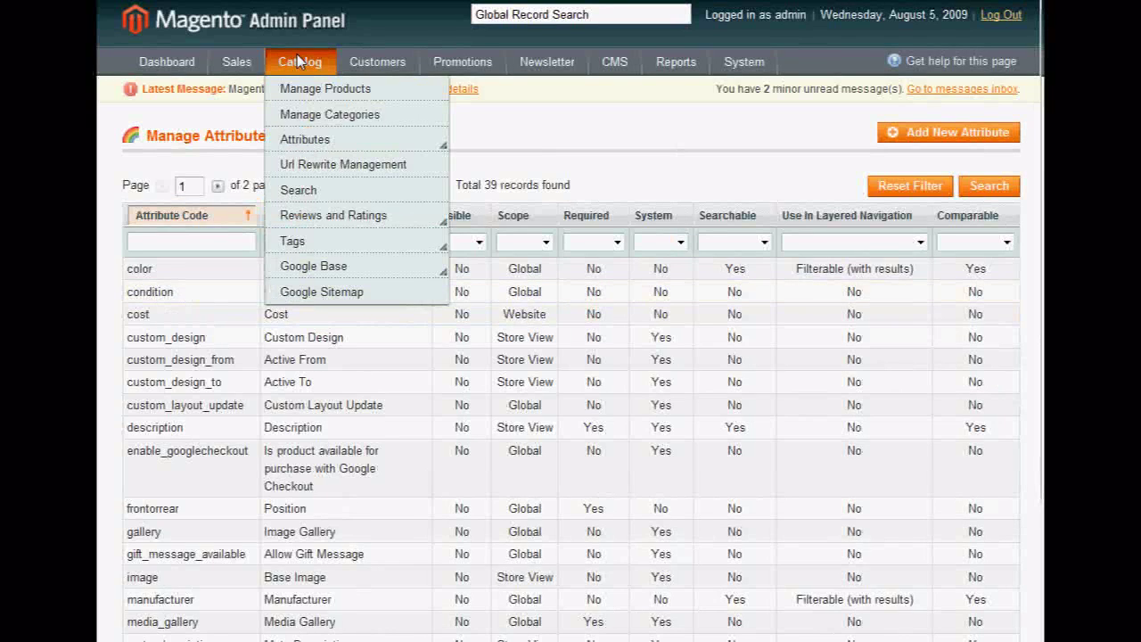
{"action": "mouse_move", "coordinate": [321, 147]}
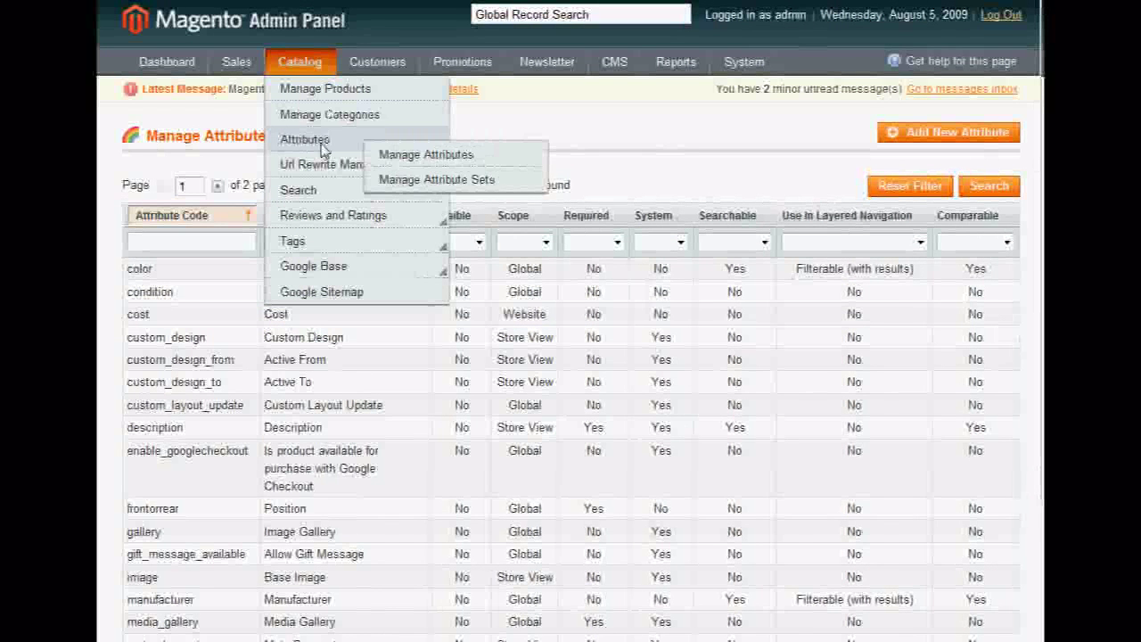
{"action": "left_click", "coordinate": [439, 181]}
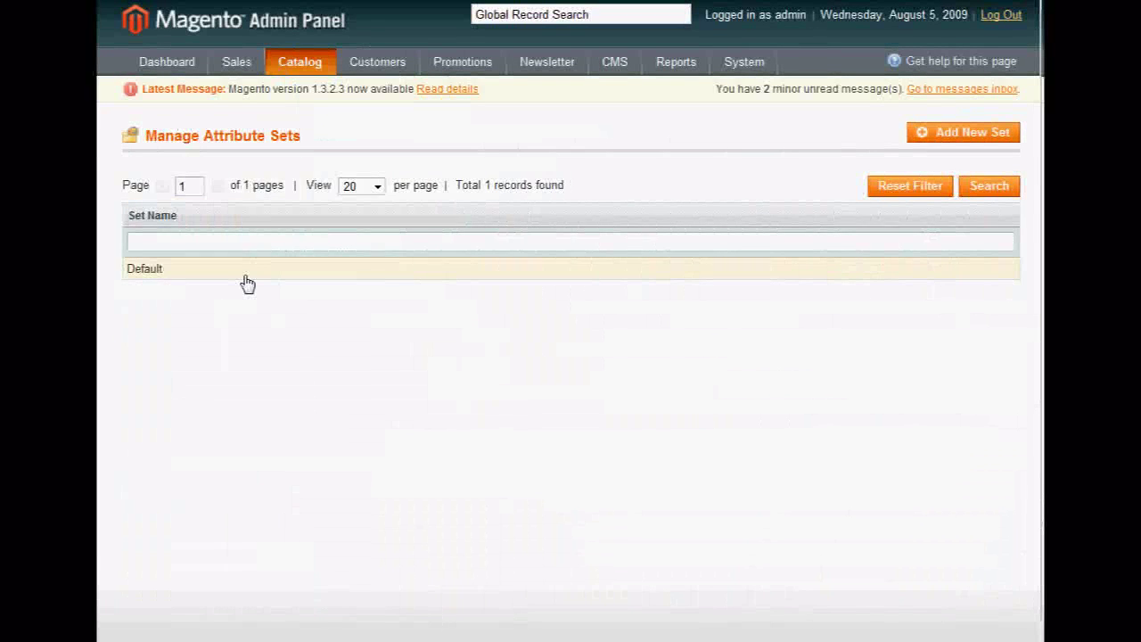
{"action": "left_click", "coordinate": [247, 276]}
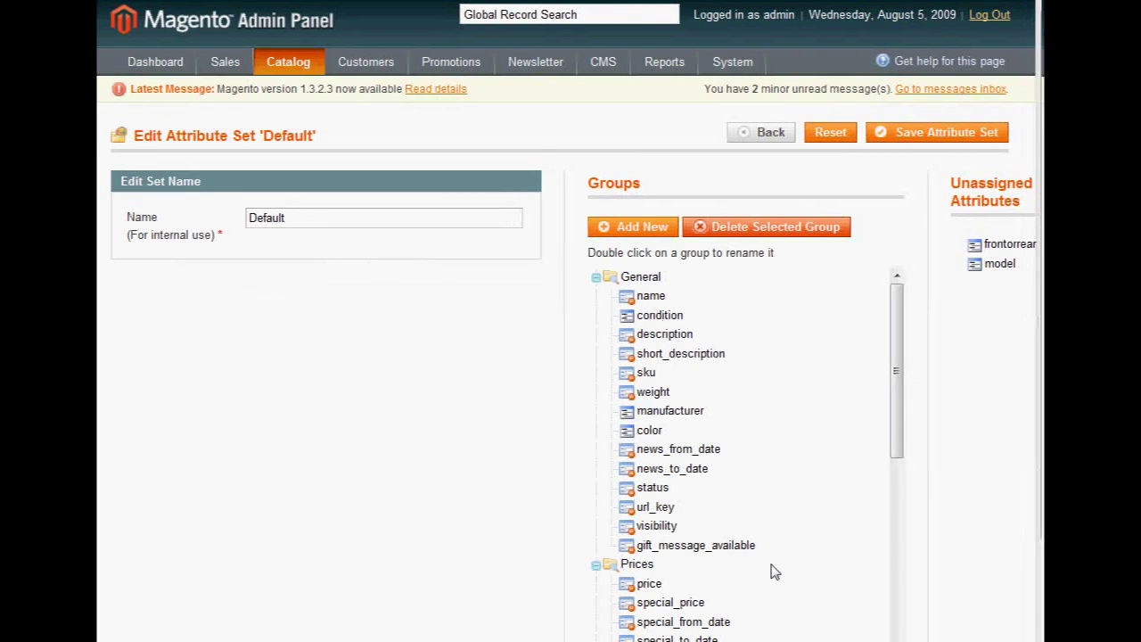
Try assigning the unassigned model attribute to the General group of the Default attribute set, directly below condition
{"action": "left_click_drag", "start_coordinate": [680, 319], "coordinate": [974, 321]}
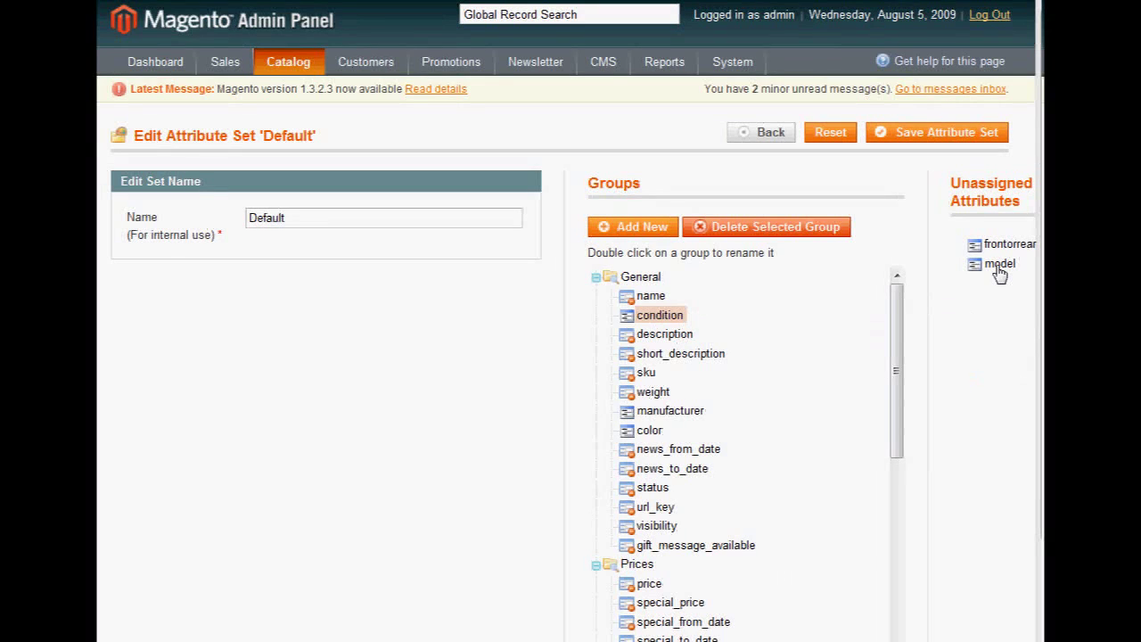
{"action": "left_click_drag", "start_coordinate": [634, 317], "coordinate": [1012, 310]}
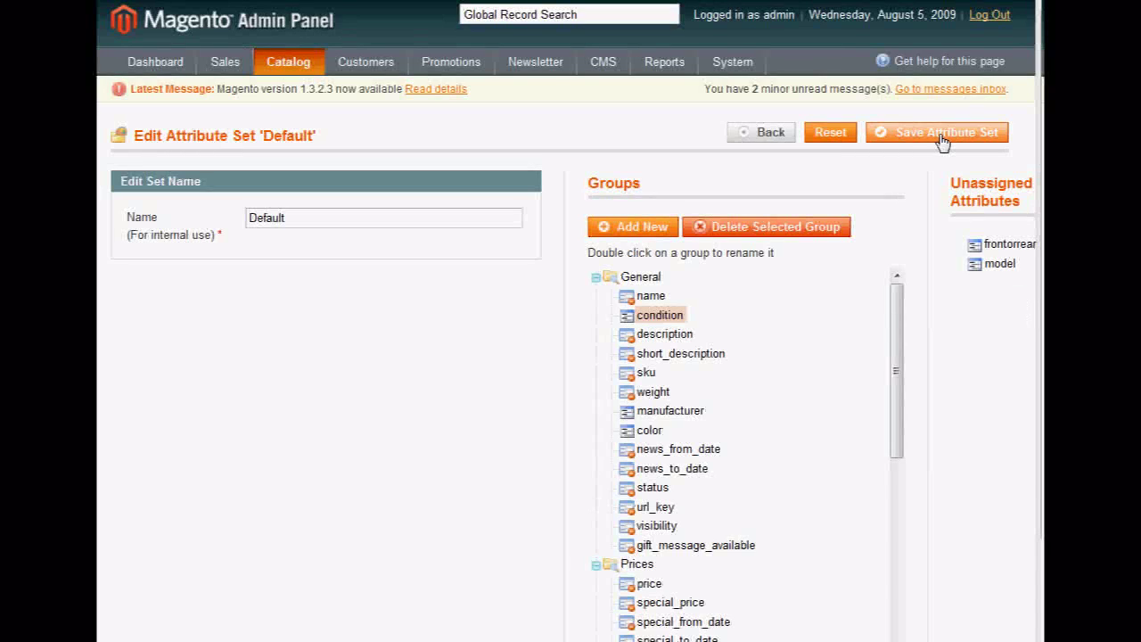
{"action": "left_click_drag", "start_coordinate": [976, 267], "coordinate": [639, 345]}
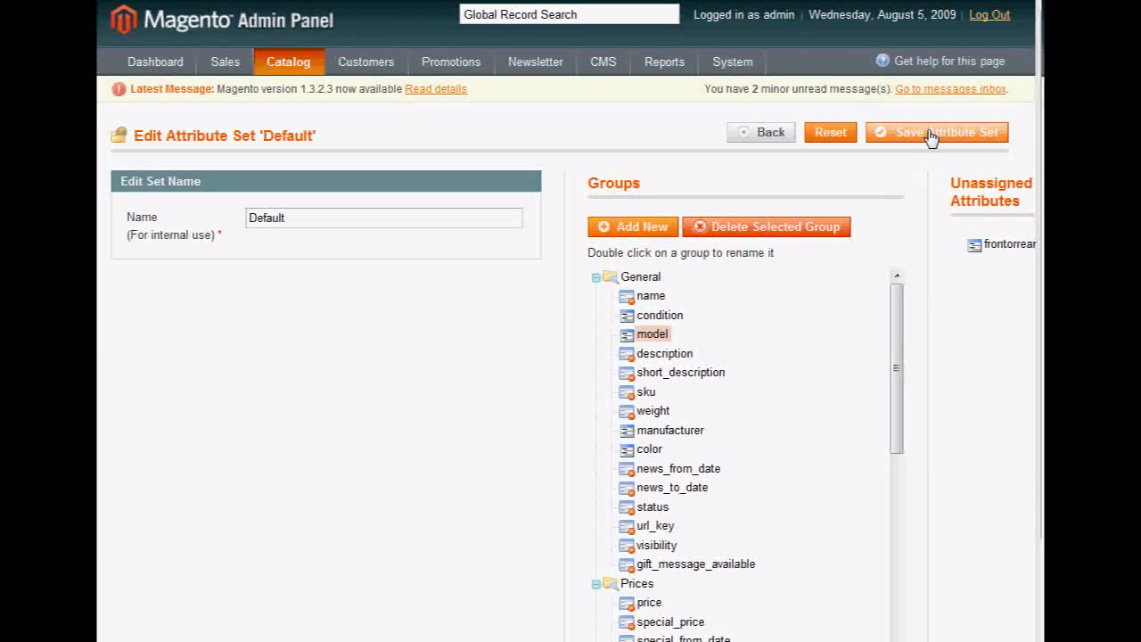
Leave the Default attribute set without saving, return to the attribute set list and reopen Default
{"action": "mouse_move", "coordinate": [288, 63]}
{"action": "mouse_move", "coordinate": [303, 140]}
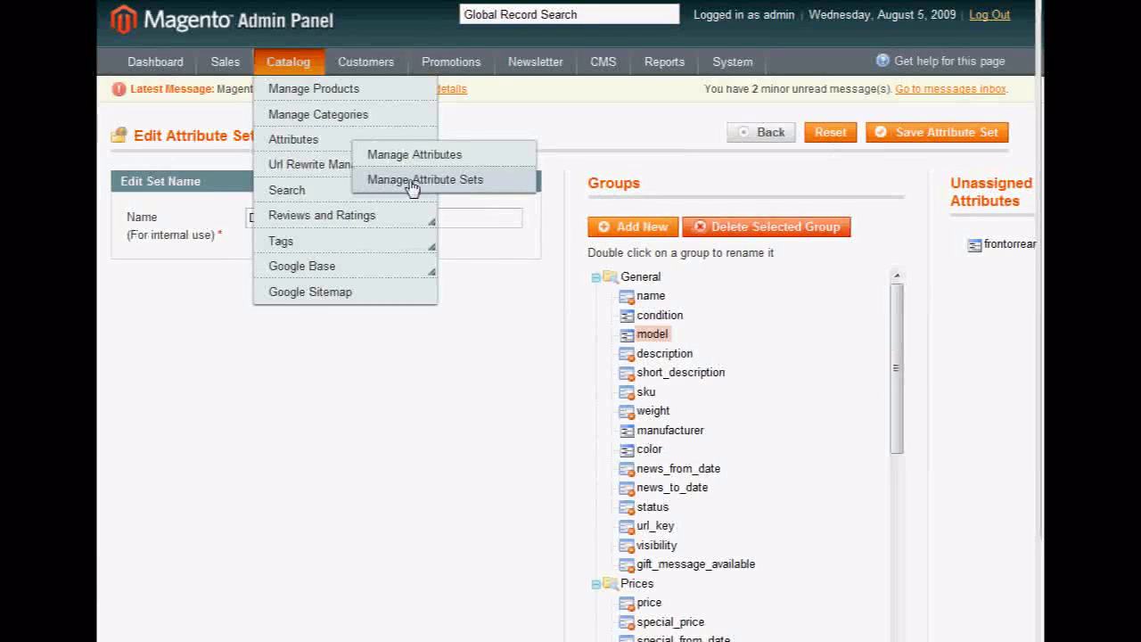
{"action": "left_click", "coordinate": [412, 181]}
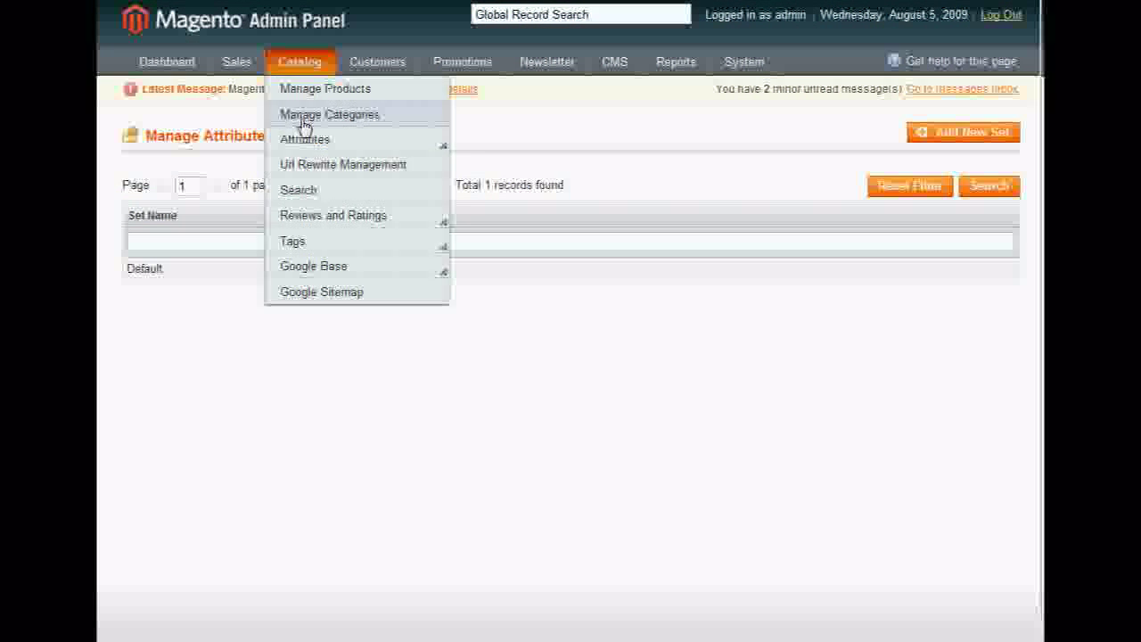
{"action": "left_click", "coordinate": [193, 279]}
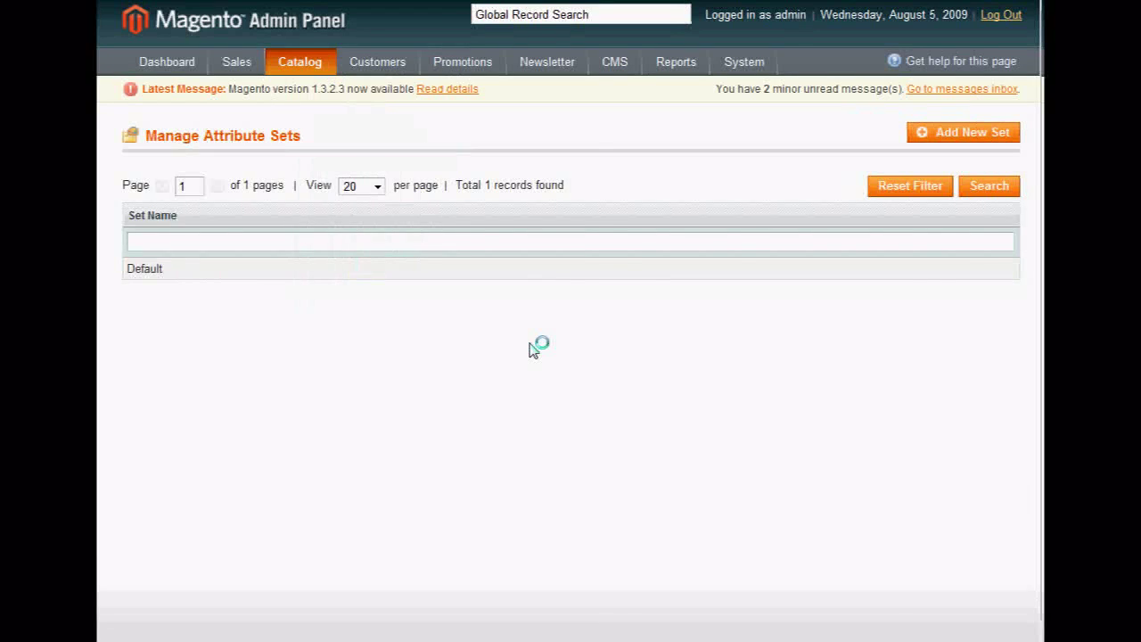
Open the Google Base attribute mapping for the Default set and products item type, and review its mapped attributes
{"action": "mouse_move", "coordinate": [318, 279]}
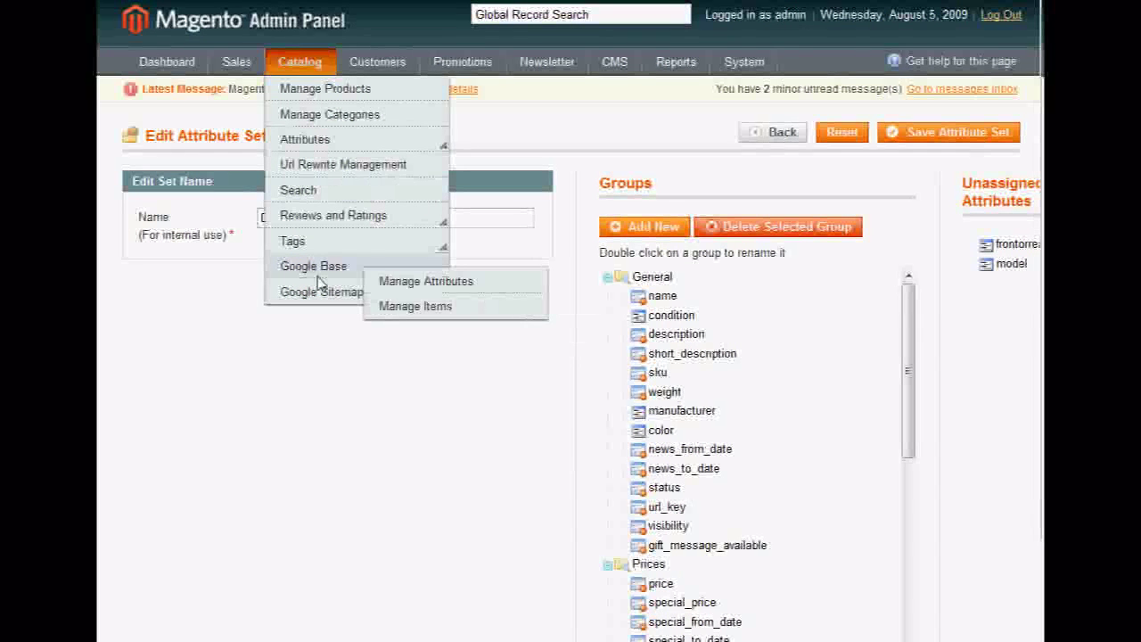
{"action": "left_click", "coordinate": [403, 282]}
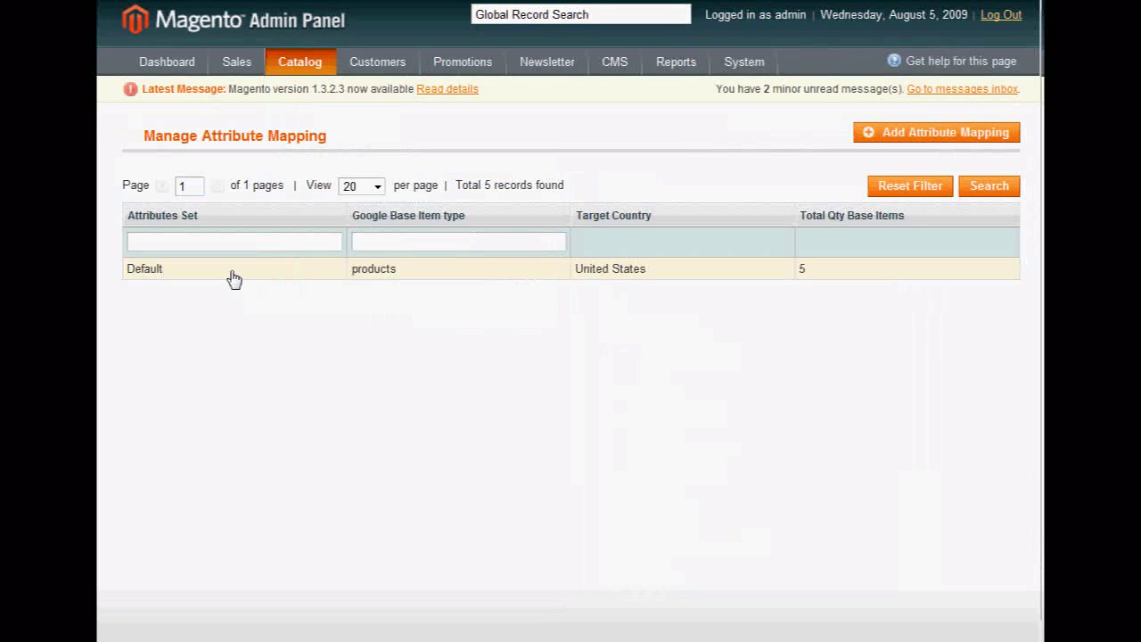
{"action": "left_click", "coordinate": [232, 279]}
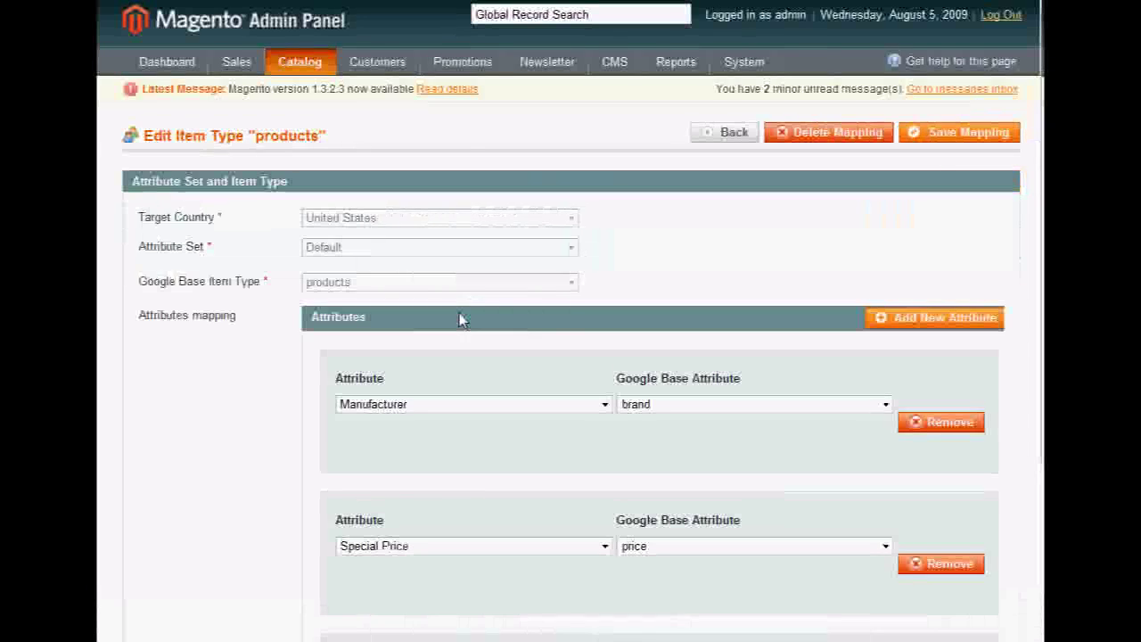
{"action": "scroll", "coordinate": [1034, 326], "scroll_direction": "down", "scroll_amount": 5}
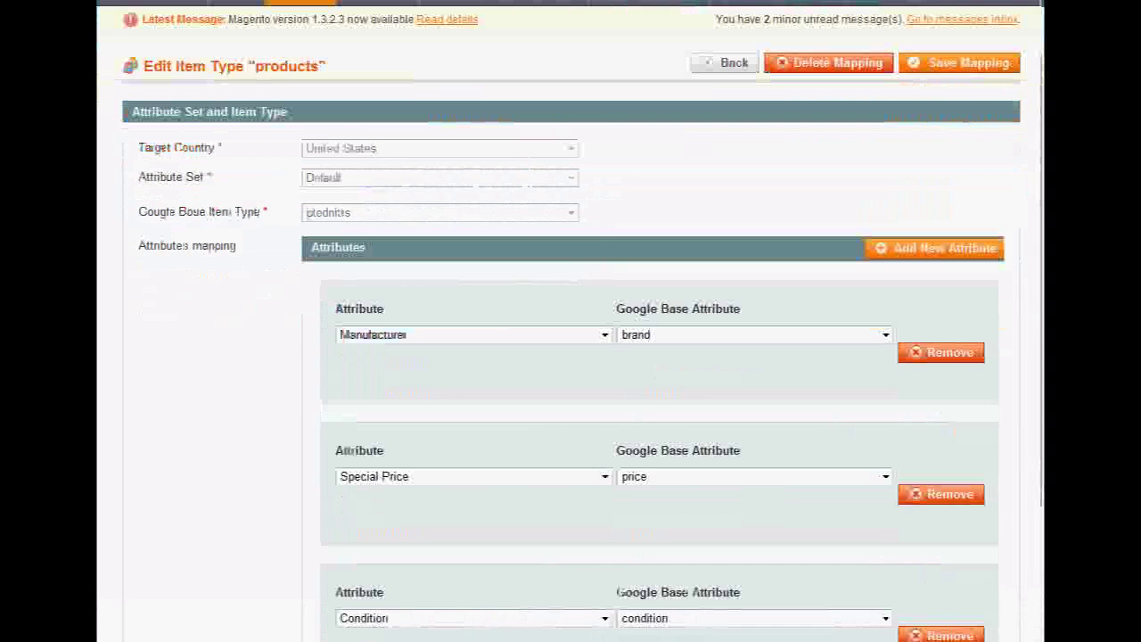
{"action": "scroll", "coordinate": [659, 321], "scroll_direction": "up", "scroll_amount": 1}
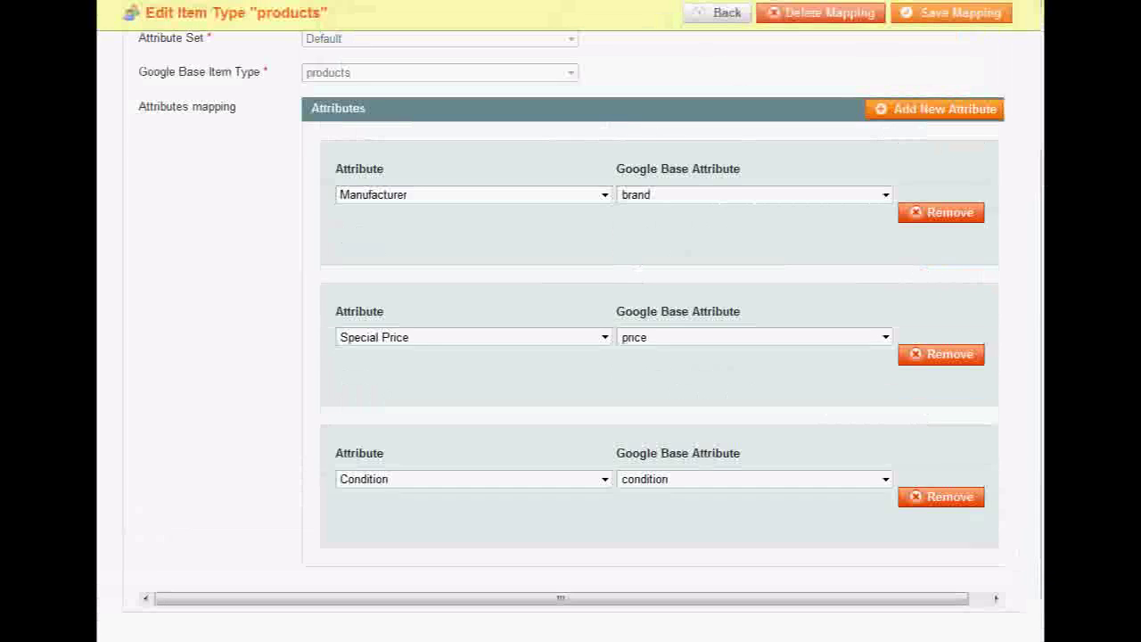
Try adding a mapping from the Condition attribute to the Google Base attribute condition
{"action": "left_click", "coordinate": [906, 108]}
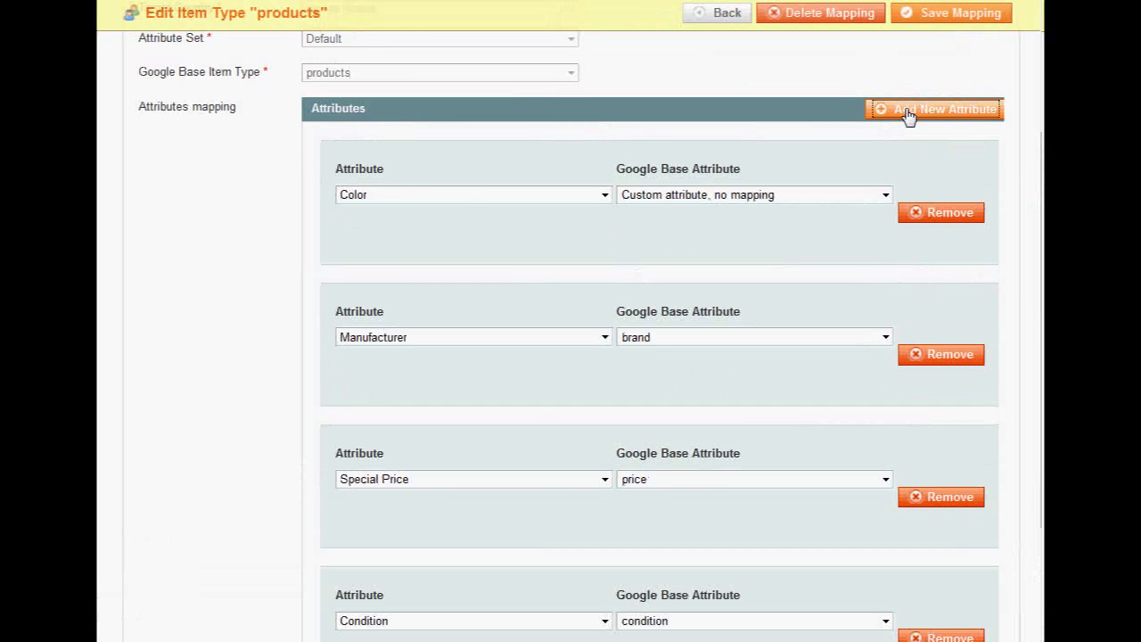
{"action": "left_click", "coordinate": [603, 195]}
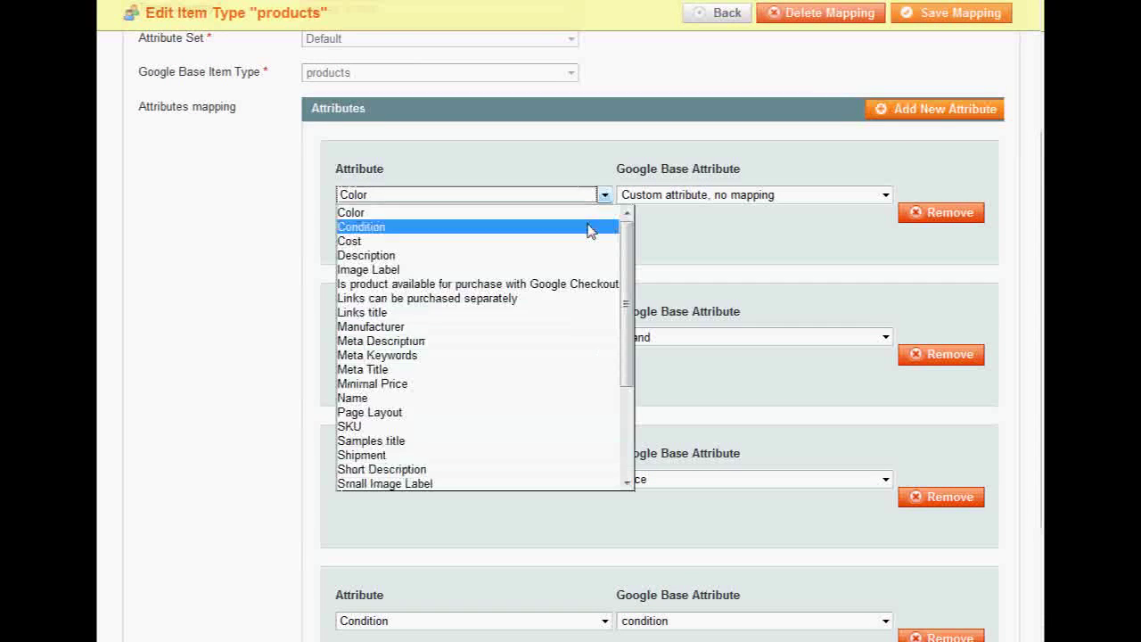
{"action": "left_click", "coordinate": [588, 229]}
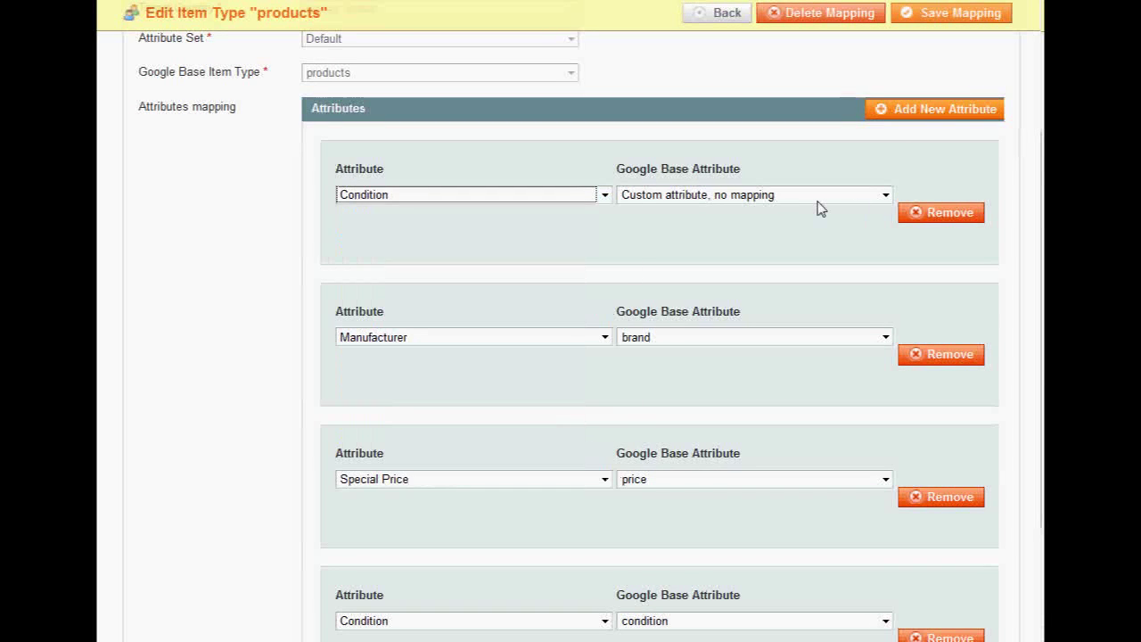
{"action": "left_click", "coordinate": [886, 196]}
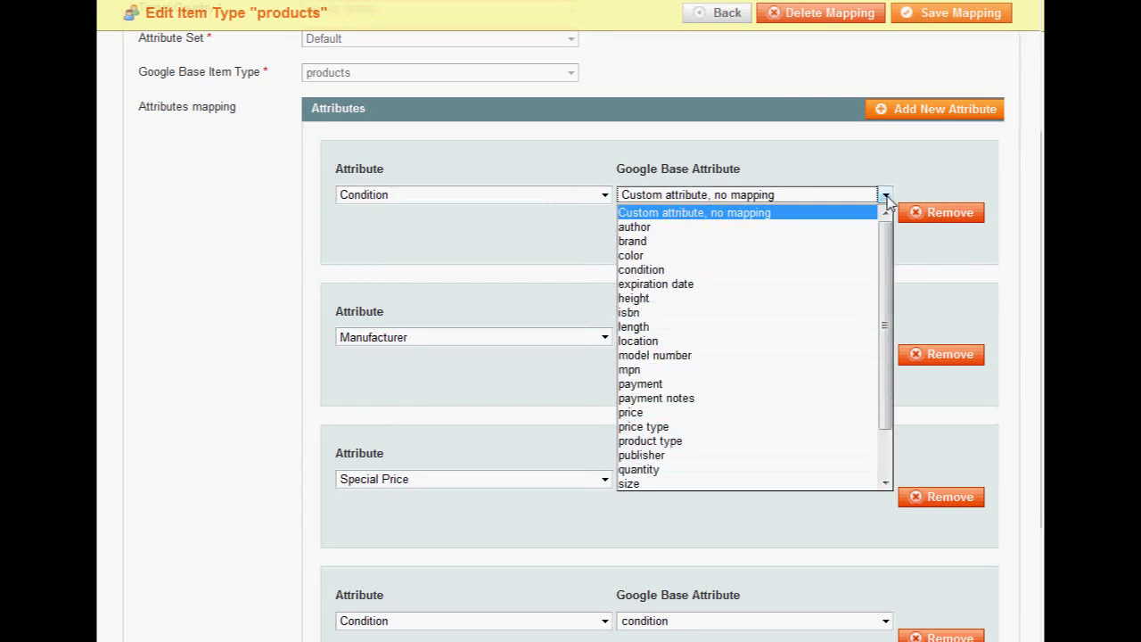
{"action": "left_click", "coordinate": [865, 270]}
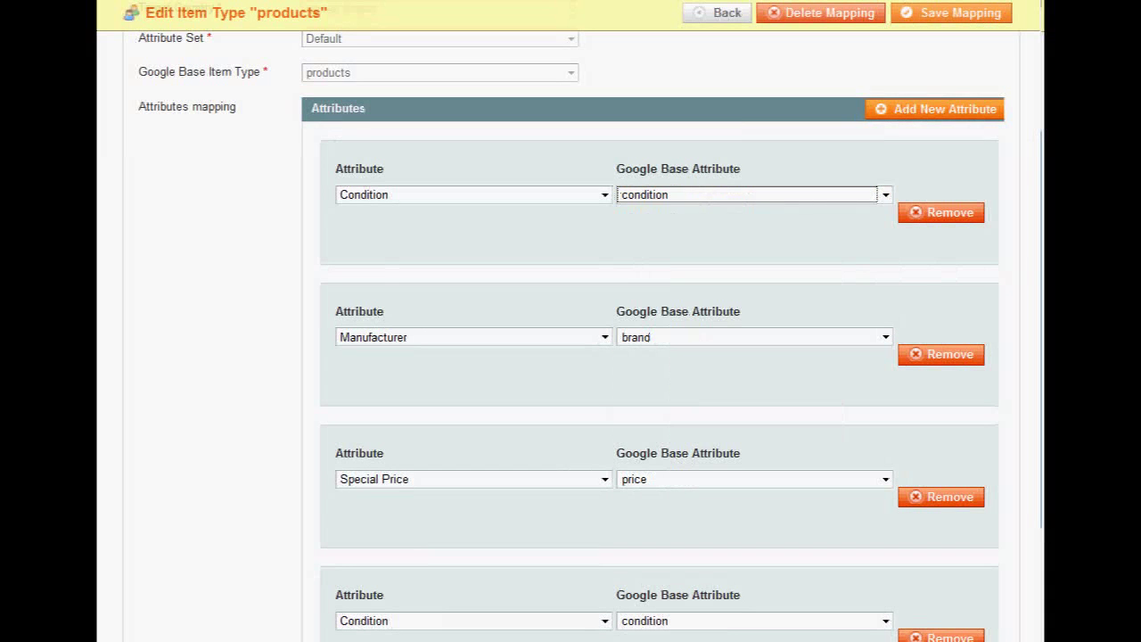
{"action": "scroll", "coordinate": [571, 321], "scroll_direction": "up", "scroll_amount": 2}
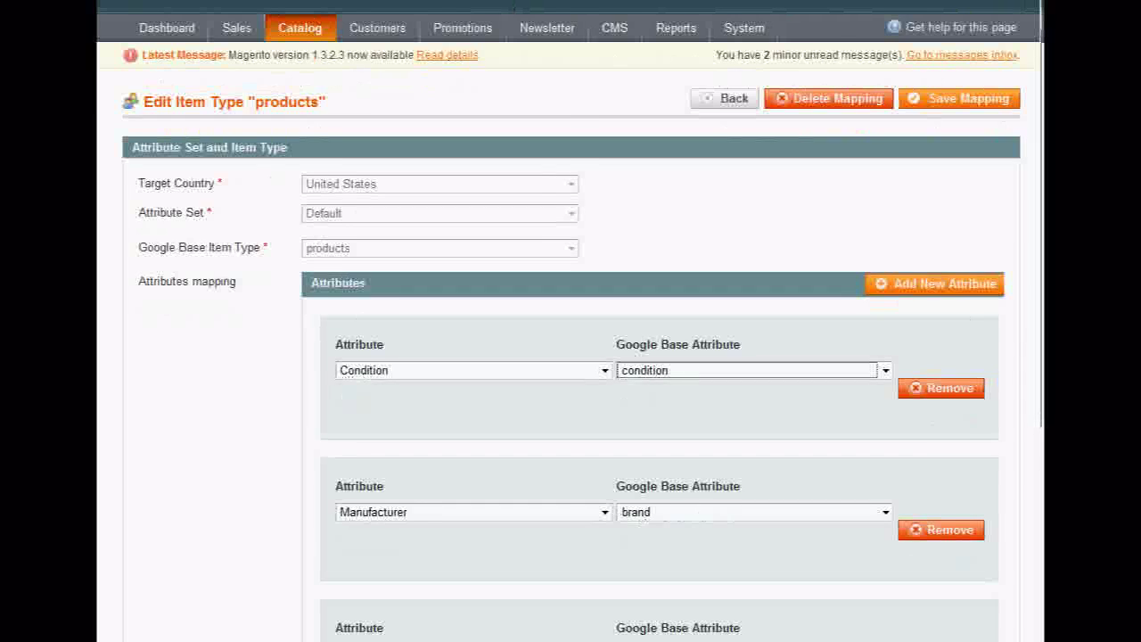
{"action": "scroll", "coordinate": [946, 141], "scroll_direction": "up", "scroll_amount": 1}
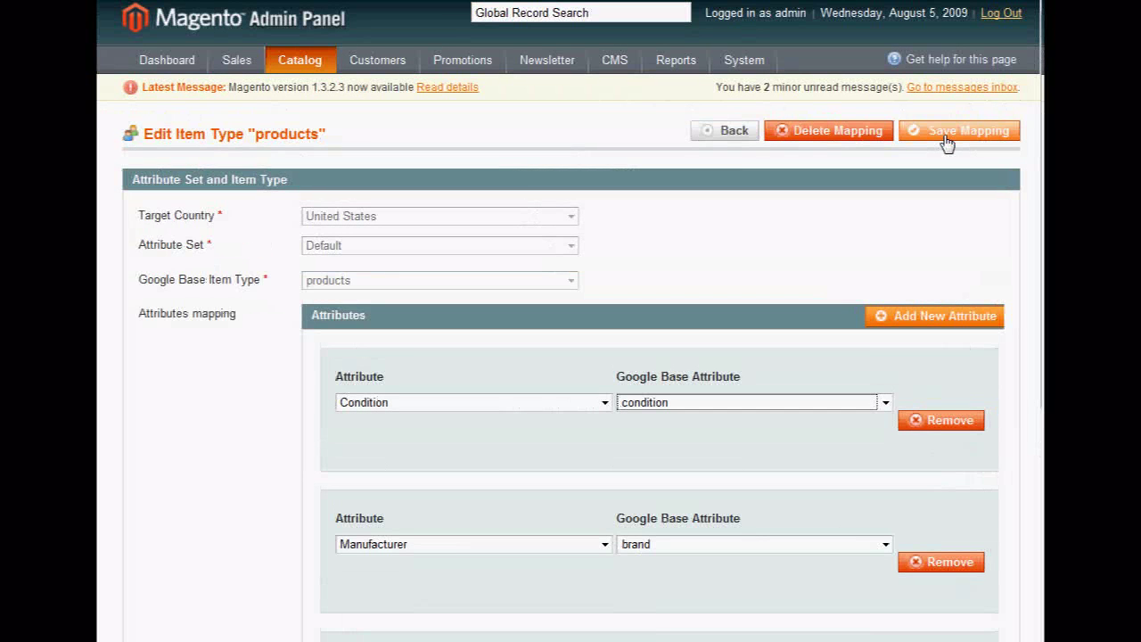
Leave the mapping without saving and open the product Momo Safari XL Competition Racing Seat from the product list
{"action": "mouse_move", "coordinate": [300, 60]}
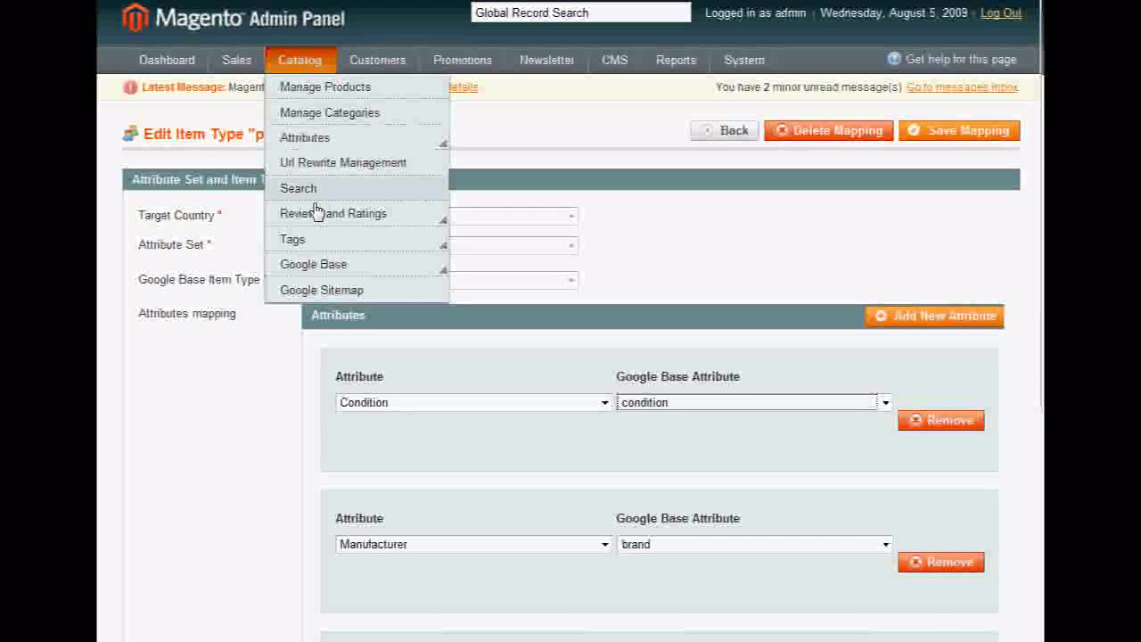
{"action": "mouse_move", "coordinate": [317, 226]}
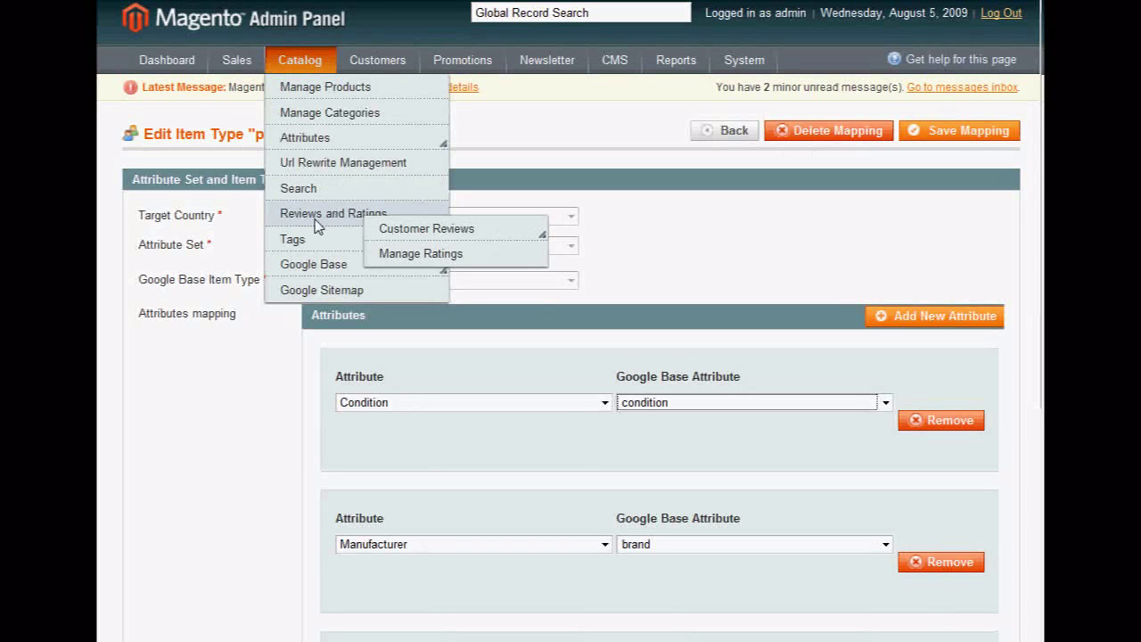
{"action": "mouse_move", "coordinate": [314, 270]}
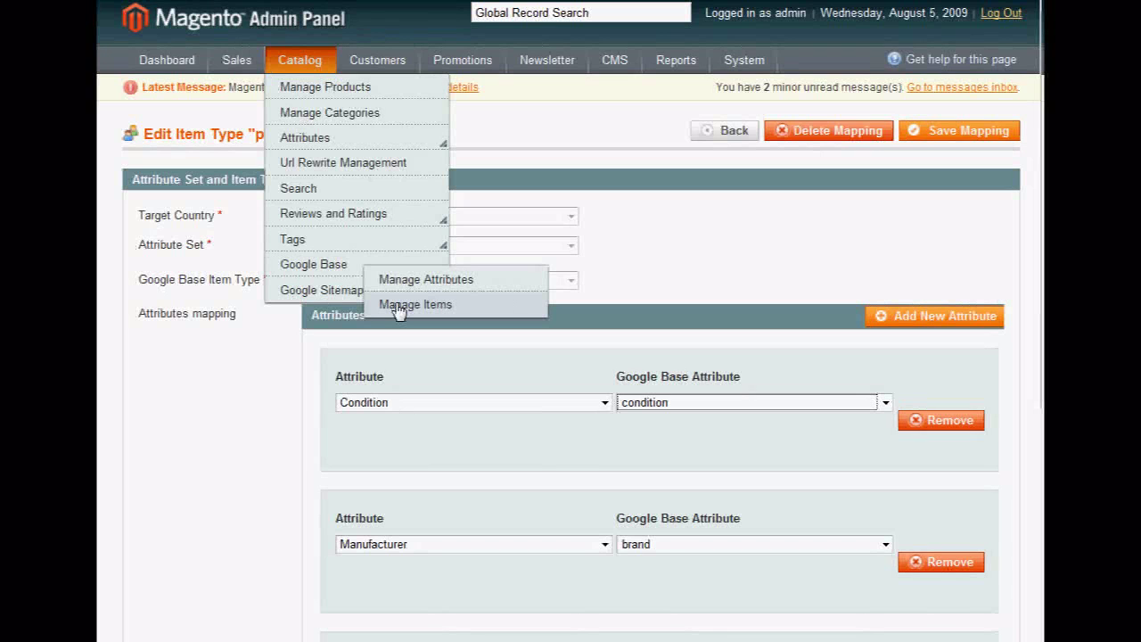
{"action": "left_click", "coordinate": [342, 96]}
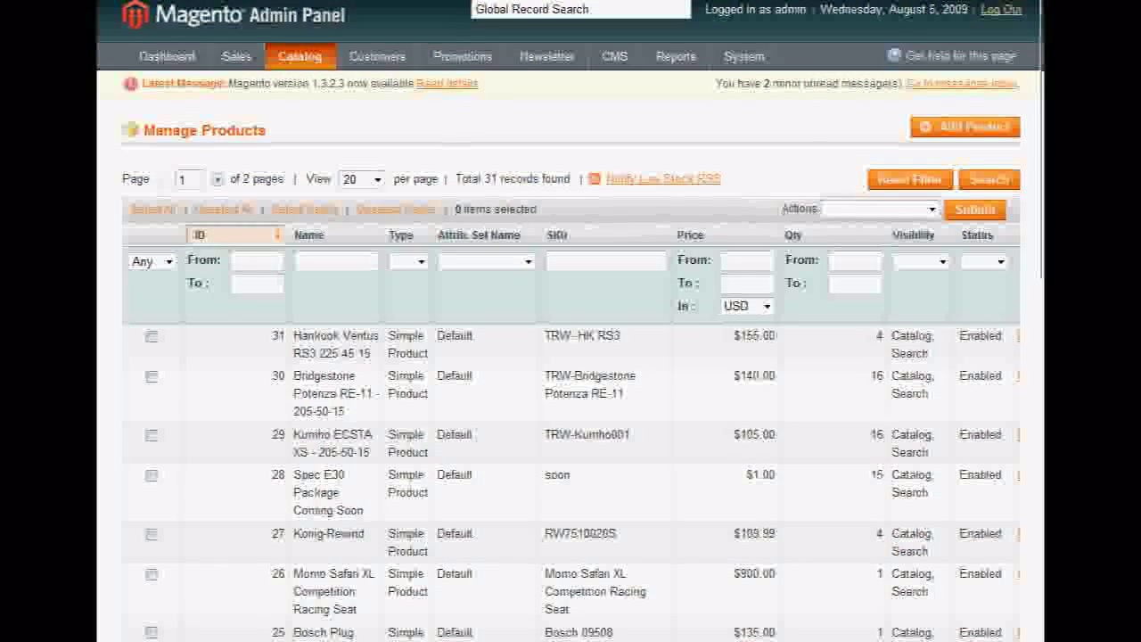
{"action": "scroll", "coordinate": [950, 311], "scroll_direction": "down", "scroll_amount": 2}
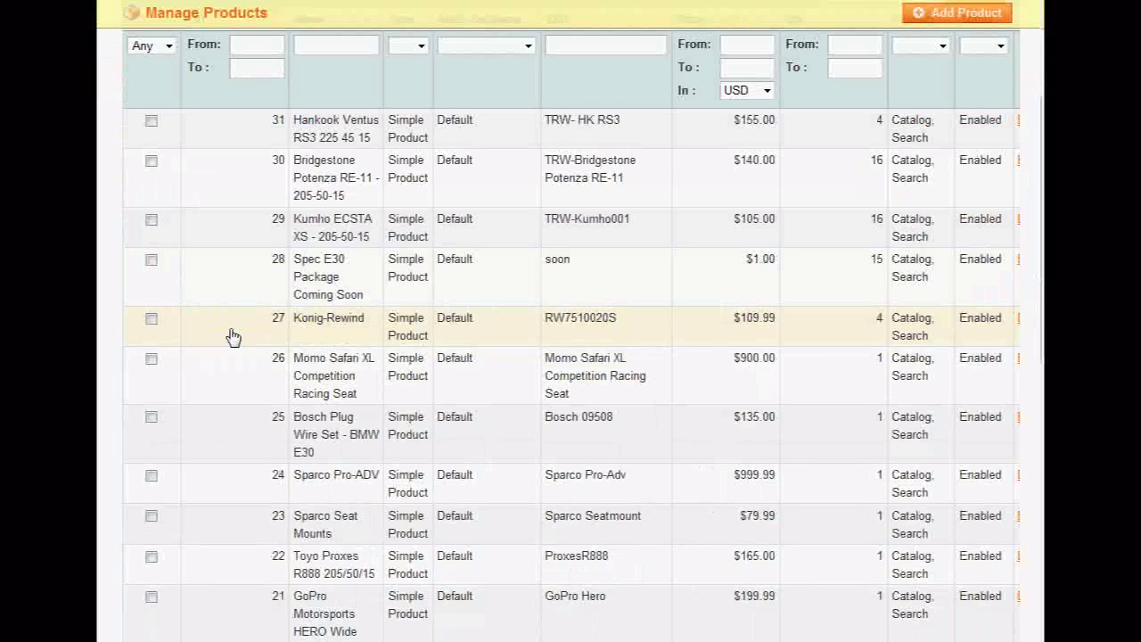
{"action": "left_click", "coordinate": [426, 385]}
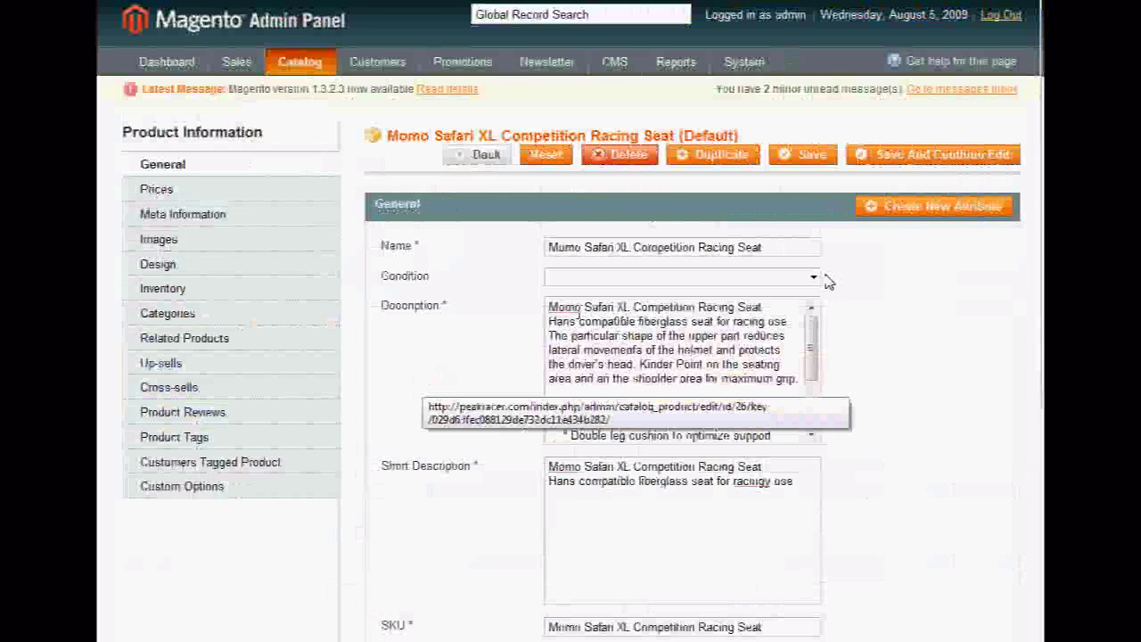
Set the product's Condition to new and save the product
{"action": "left_click", "coordinate": [815, 279]}
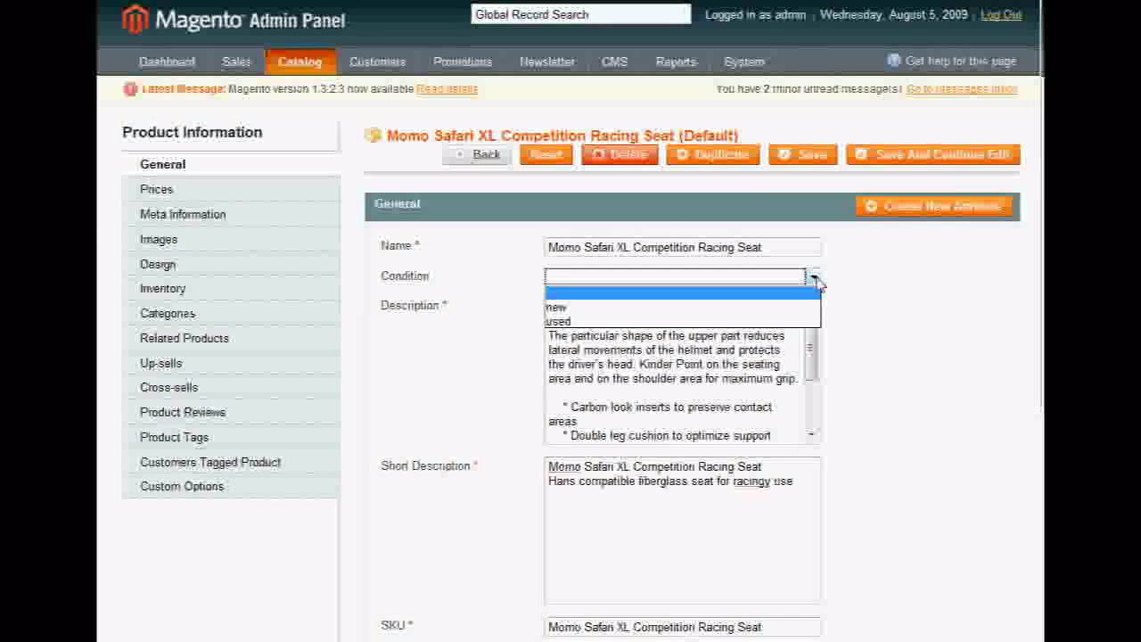
{"action": "left_click", "coordinate": [808, 307]}
{"action": "left_click", "coordinate": [811, 157]}
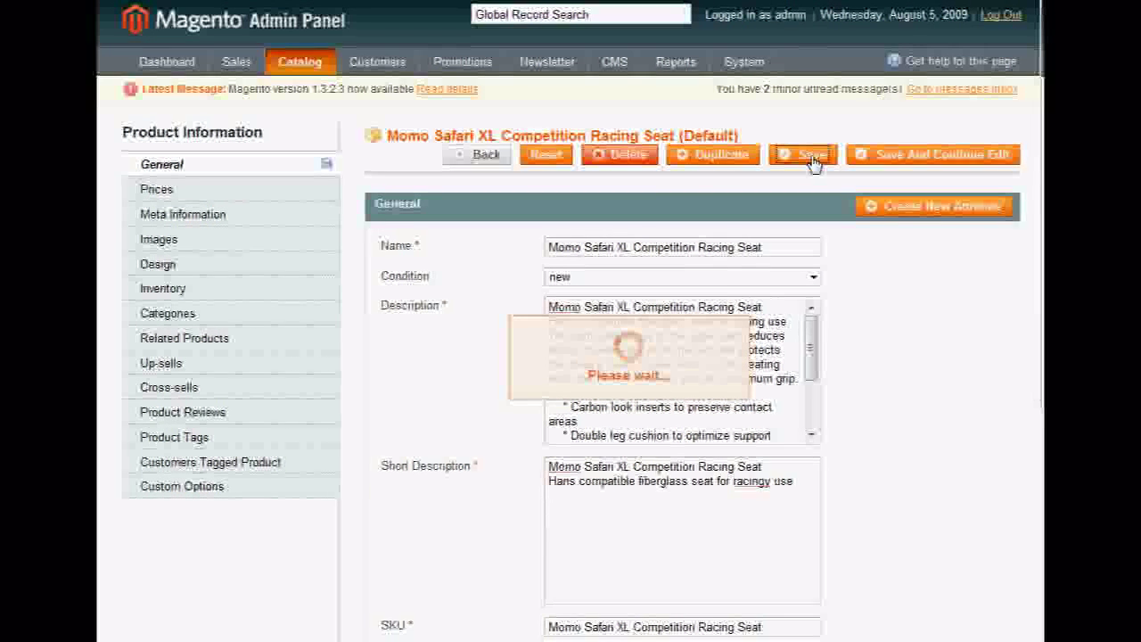
Open the Google Base item management page and show the products available for adding
{"action": "mouse_move", "coordinate": [301, 65]}
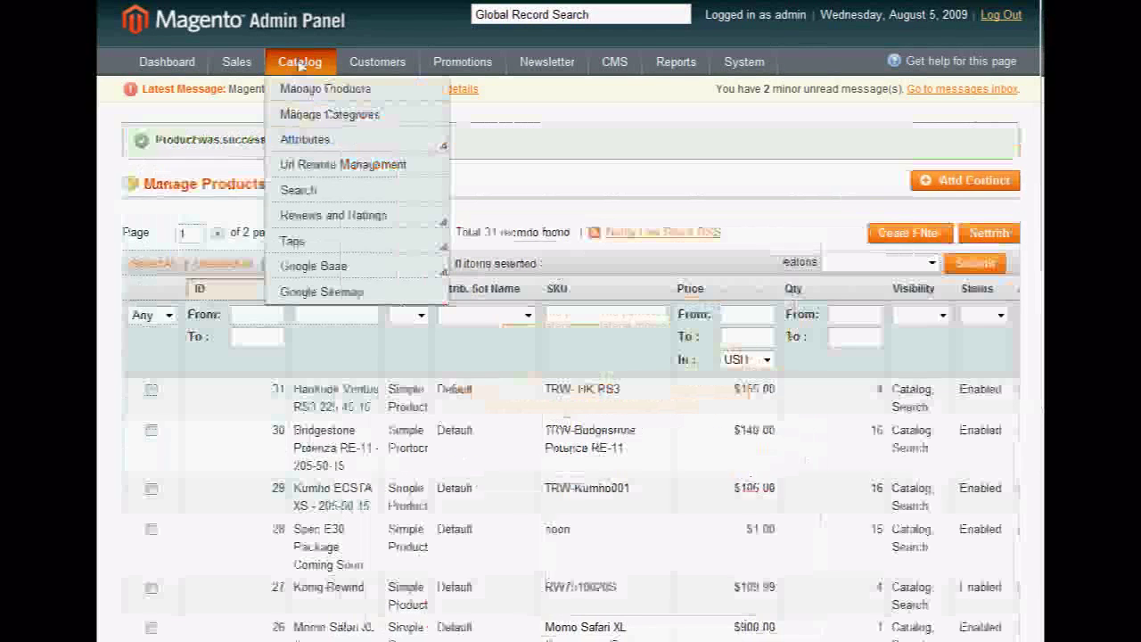
{"action": "mouse_move", "coordinate": [330, 266]}
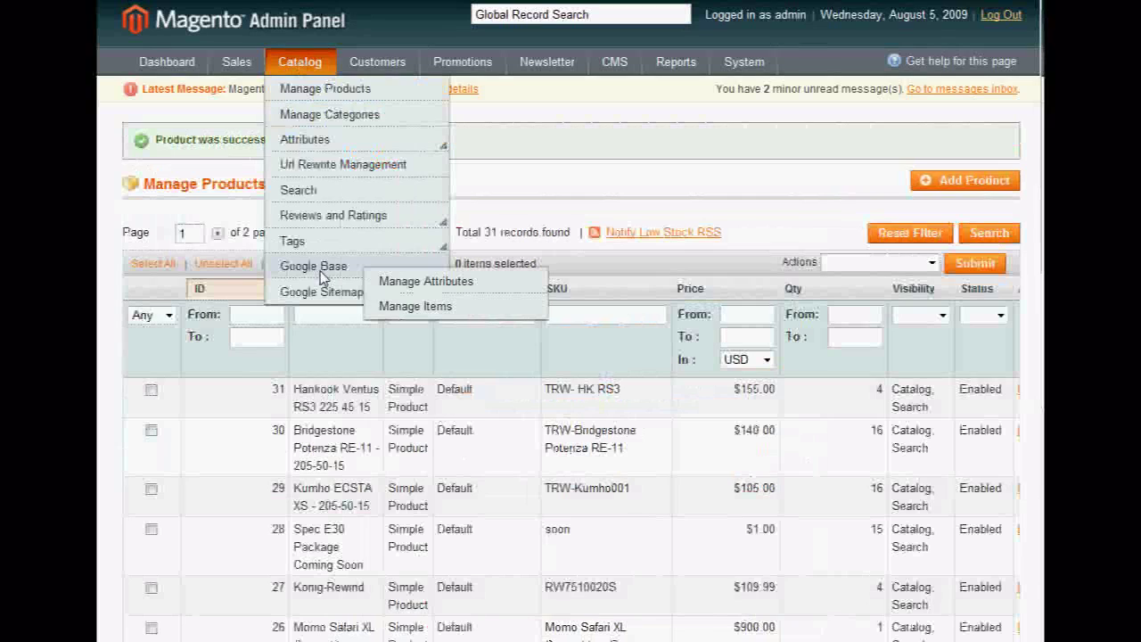
{"action": "left_click", "coordinate": [412, 307]}
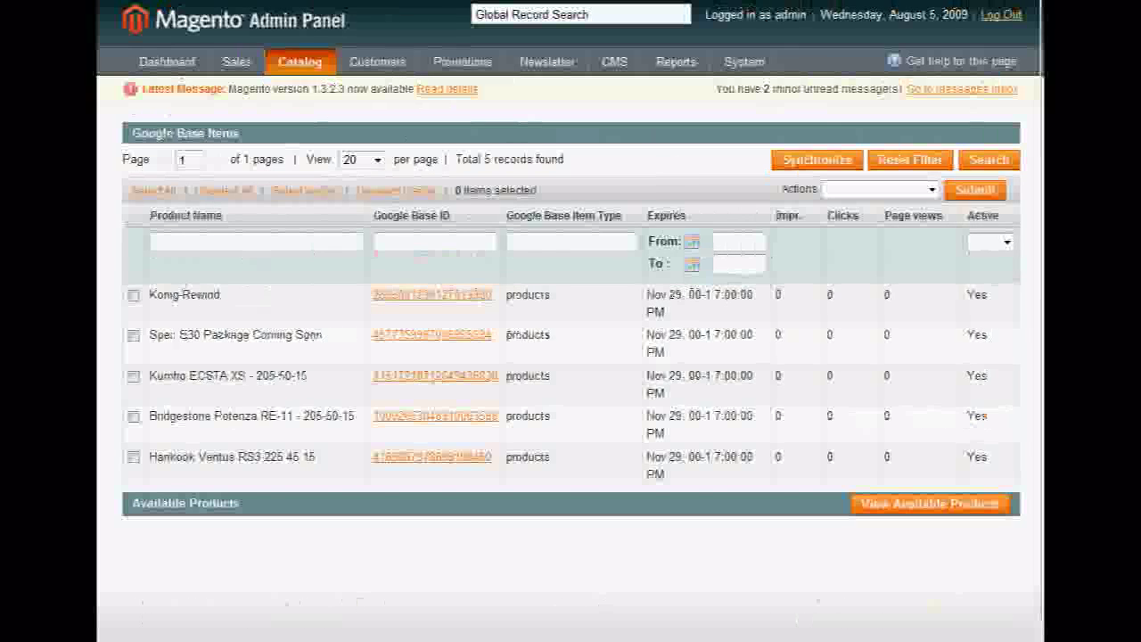
{"action": "scroll", "coordinate": [1037, 381], "scroll_direction": "down", "scroll_amount": 2}
{"action": "left_click", "coordinate": [947, 424]}
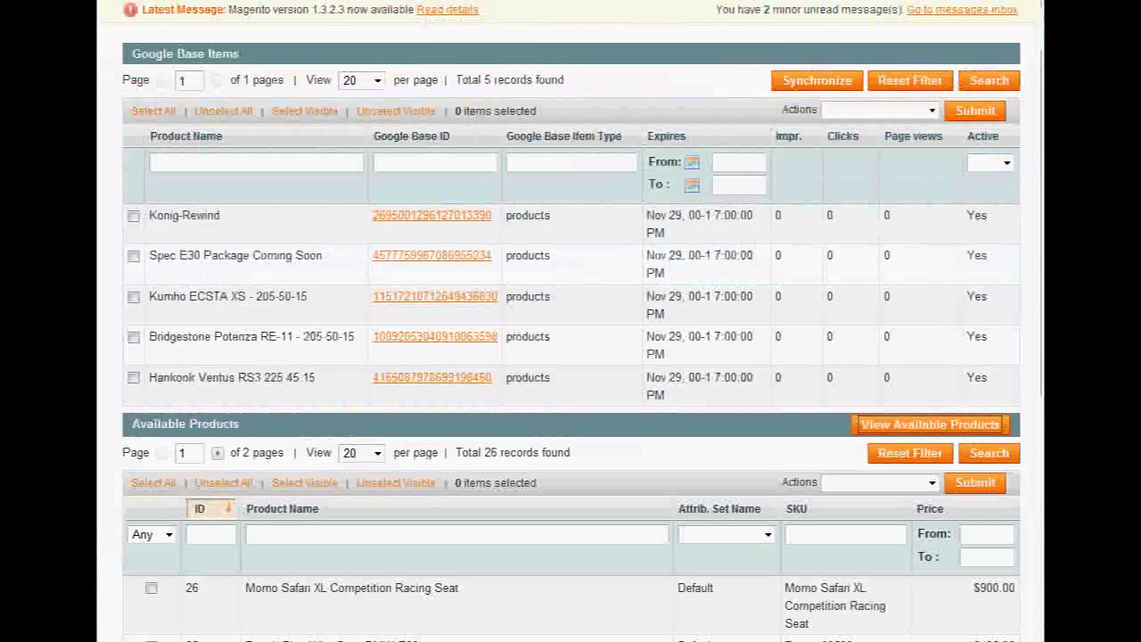
Add the available product Momo Safari XL Competition Racing Seat to Google Base
{"action": "scroll", "coordinate": [571, 357], "scroll_direction": "down", "scroll_amount": 5}
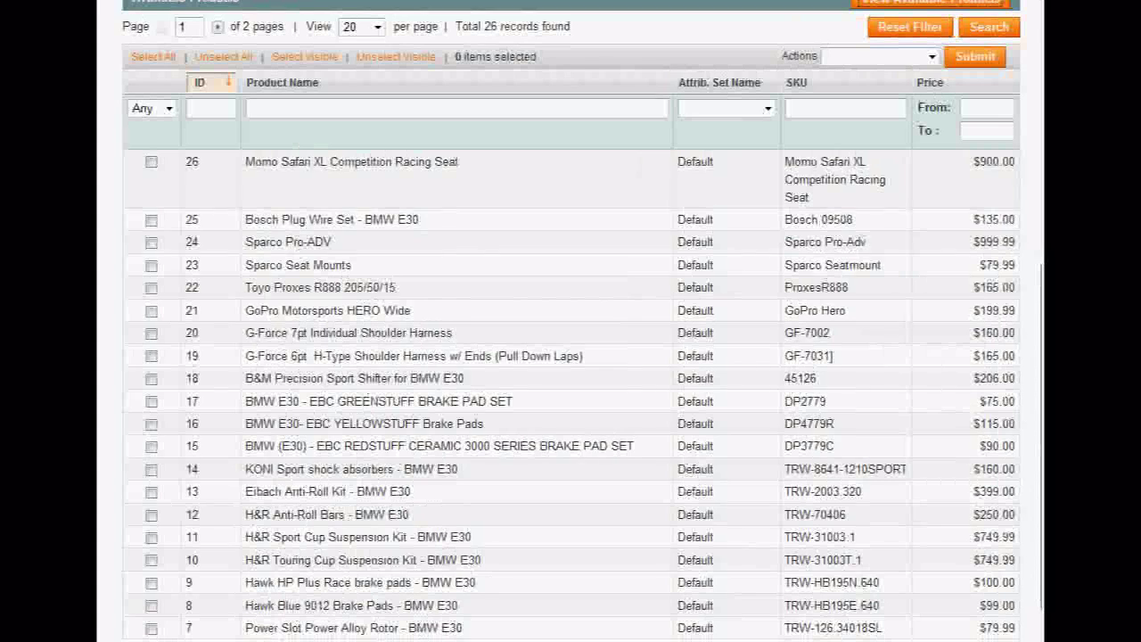
{"action": "left_click", "coordinate": [151, 167]}
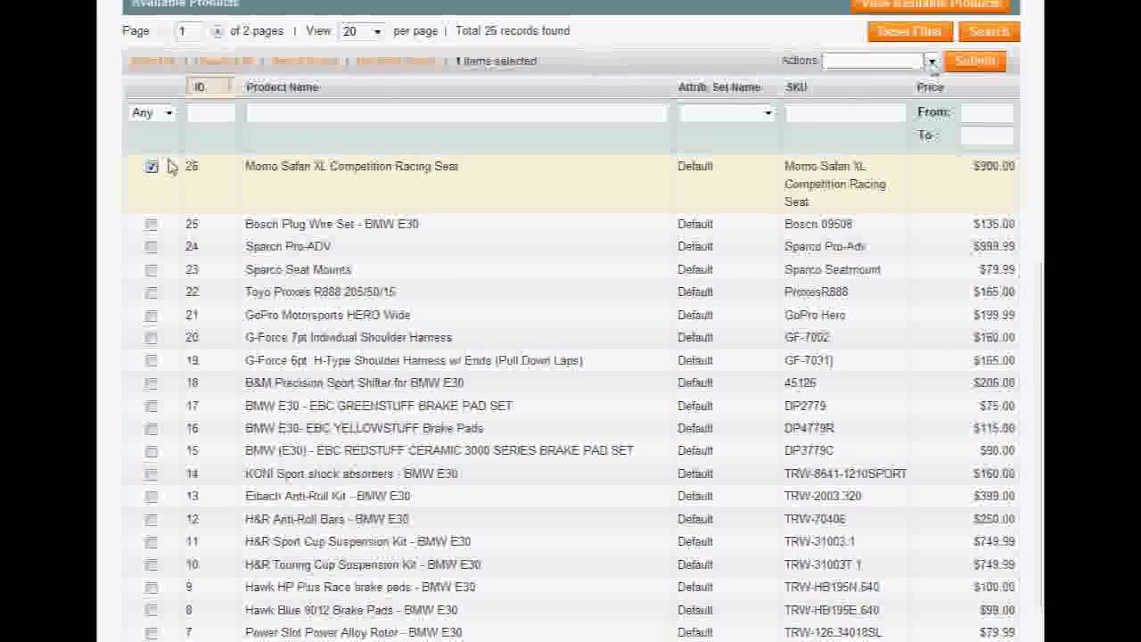
{"action": "left_click", "coordinate": [931, 61]}
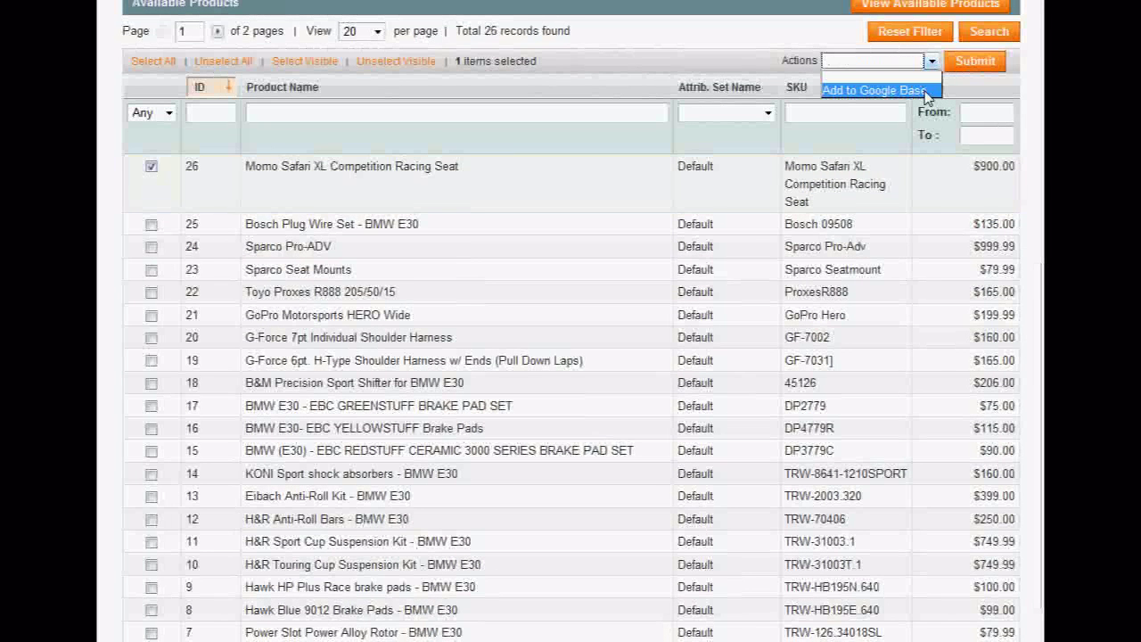
{"action": "left_click", "coordinate": [924, 91]}
{"action": "left_click", "coordinate": [971, 66]}
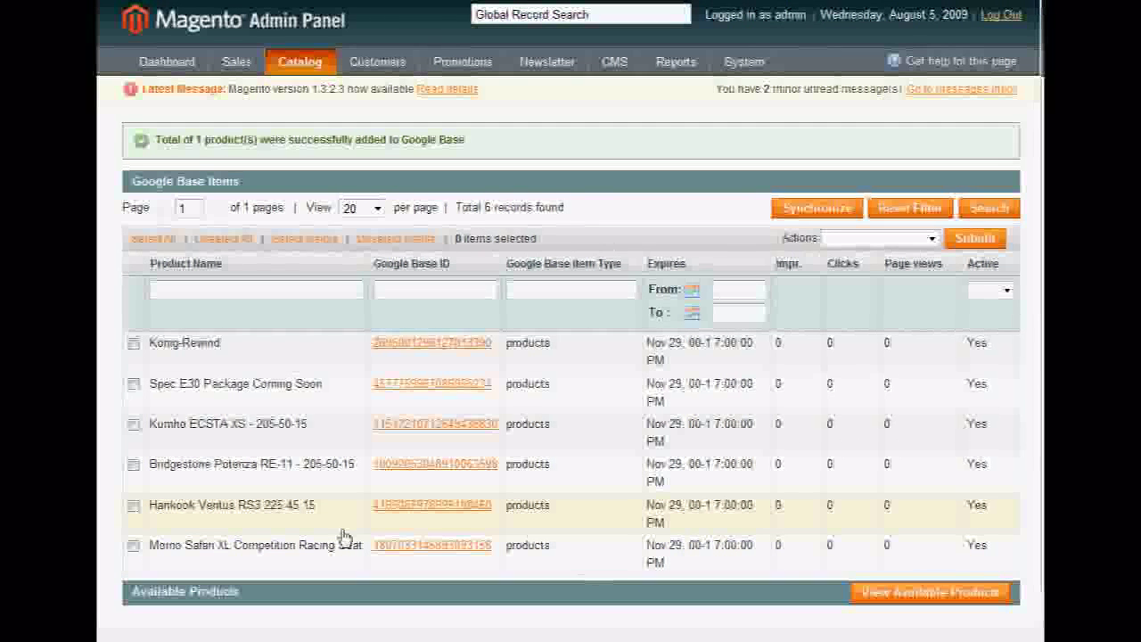
Show the remaining available products below the Google Base items
{"action": "left_click", "coordinate": [914, 603]}
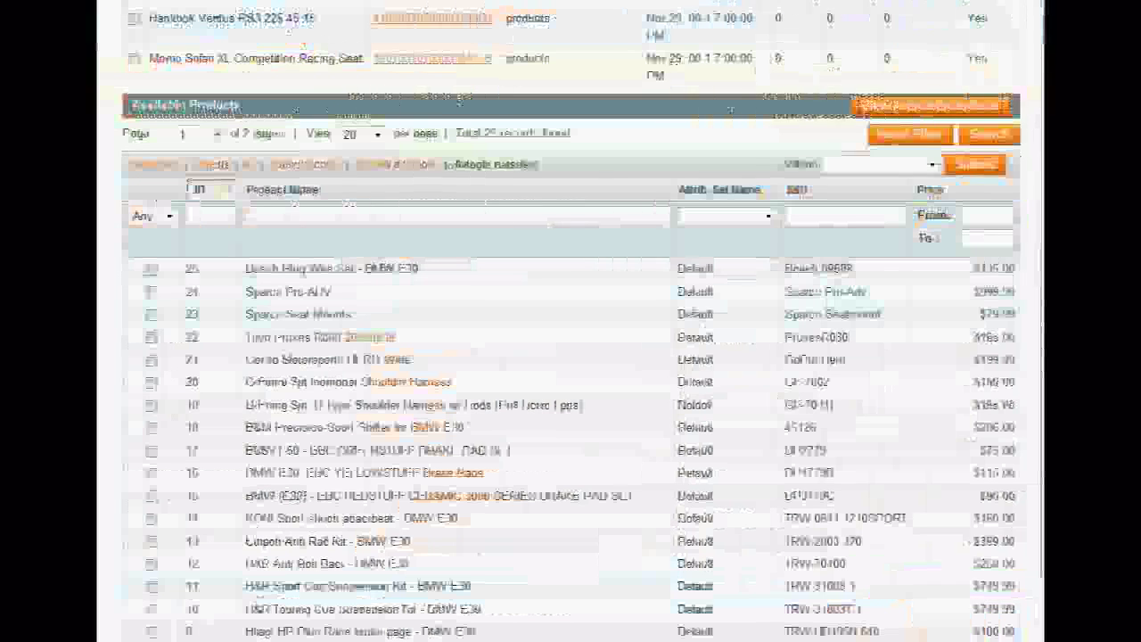